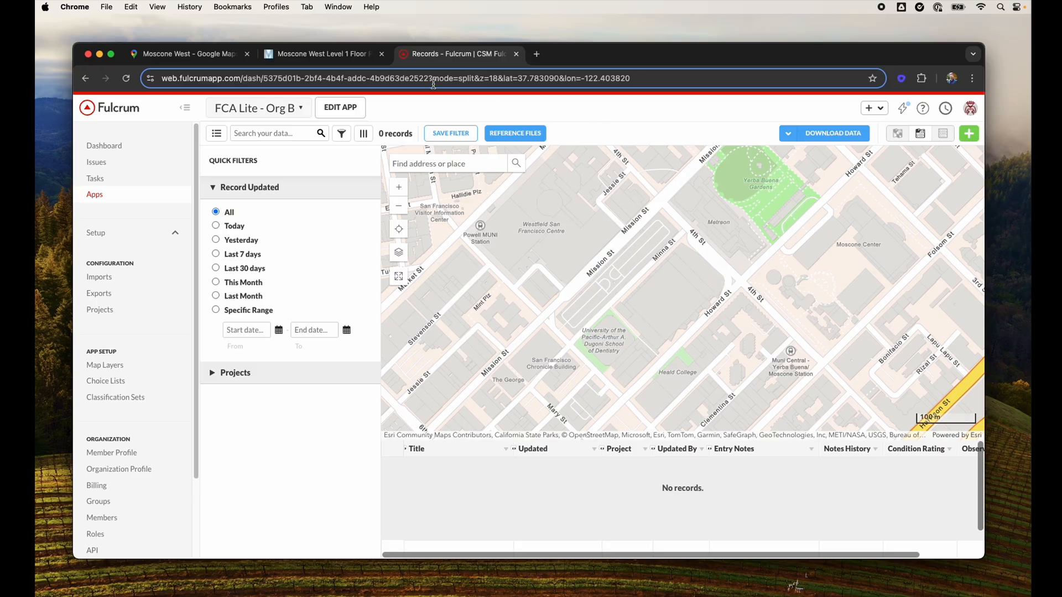
Examine the Moscone West building up close in the Google Maps satellite view
left_click(175, 58)
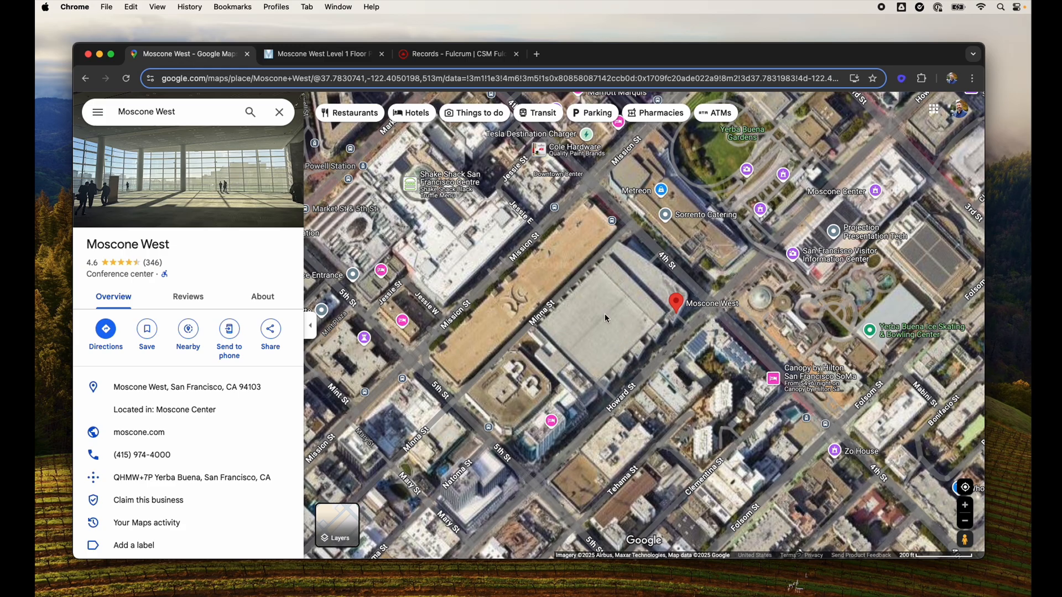
scroll(616, 317, "up", 5)
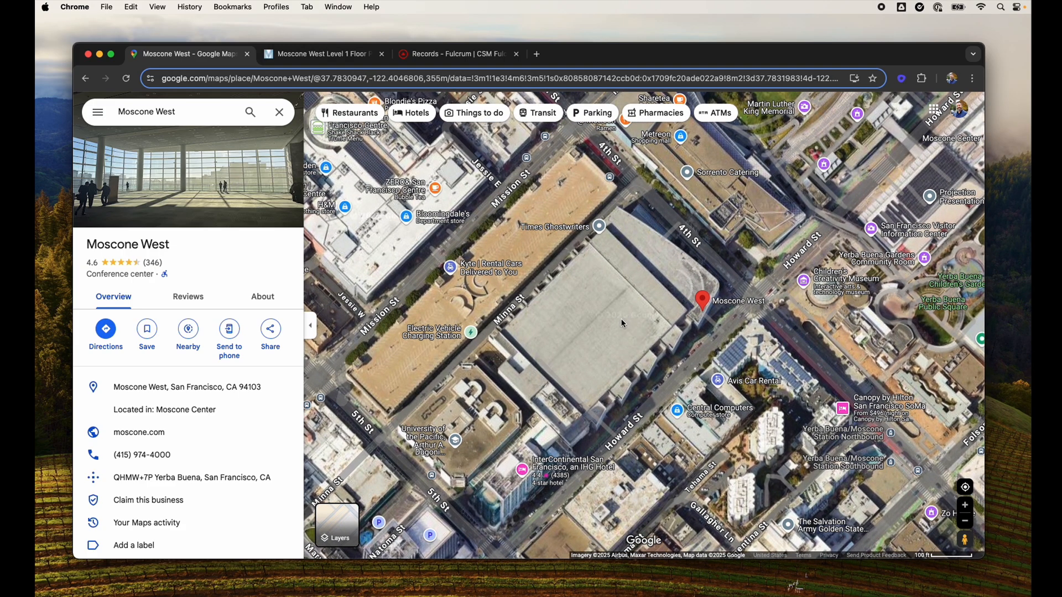
Save the Moscone West Level 1 floor plan image from the Moscone website into the Moscone Conference folder
left_click(308, 54)
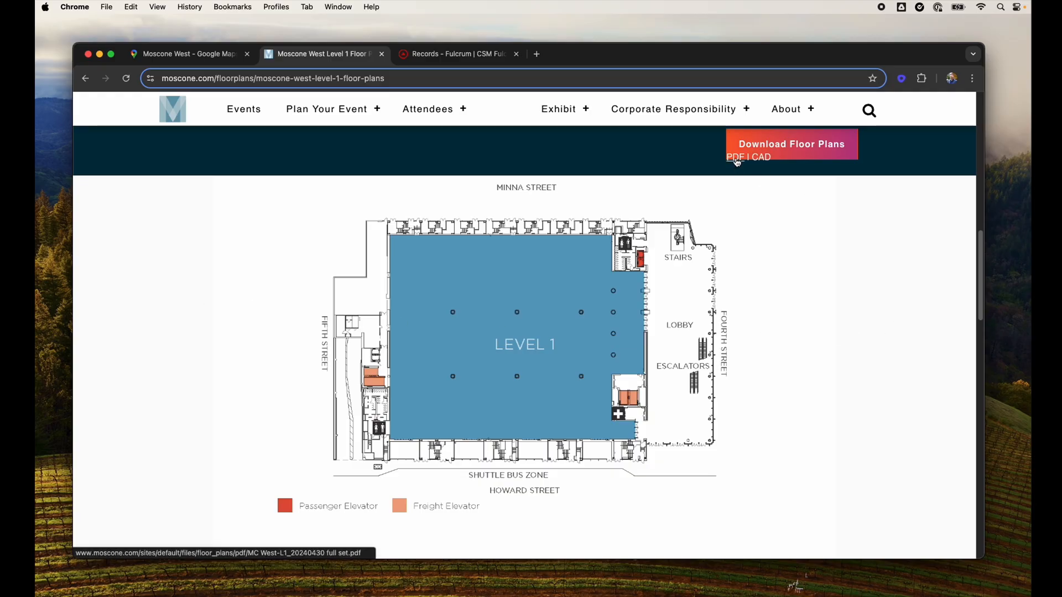
right_click(596, 321)
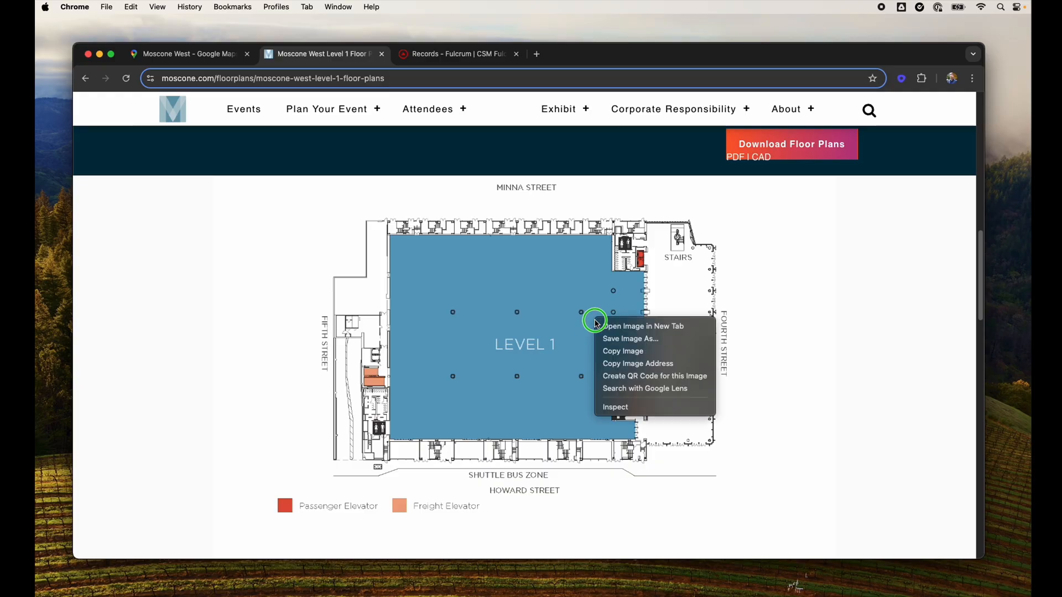
left_click(628, 340)
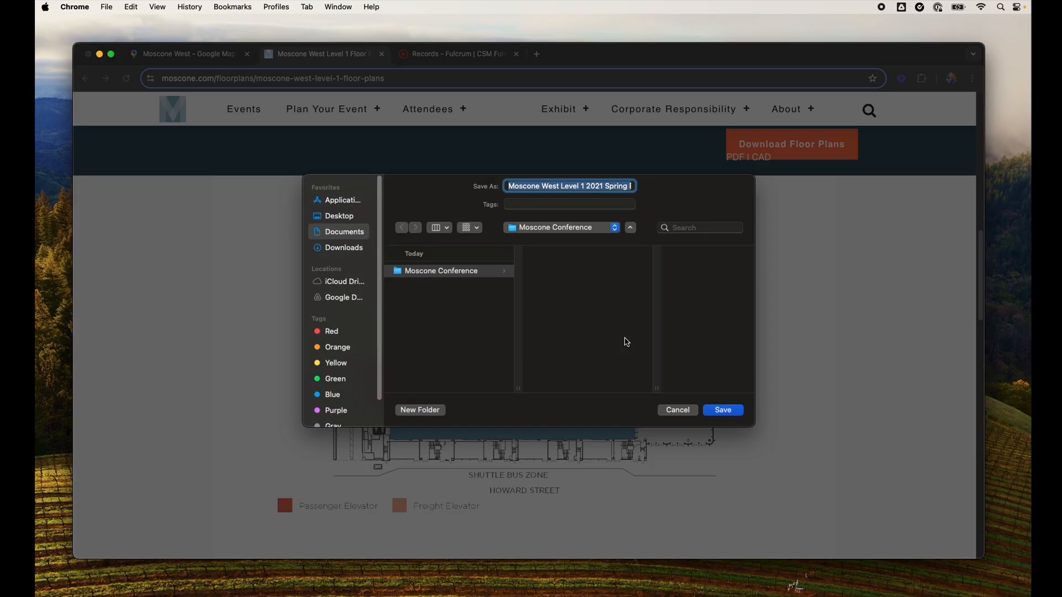
left_click(724, 410)
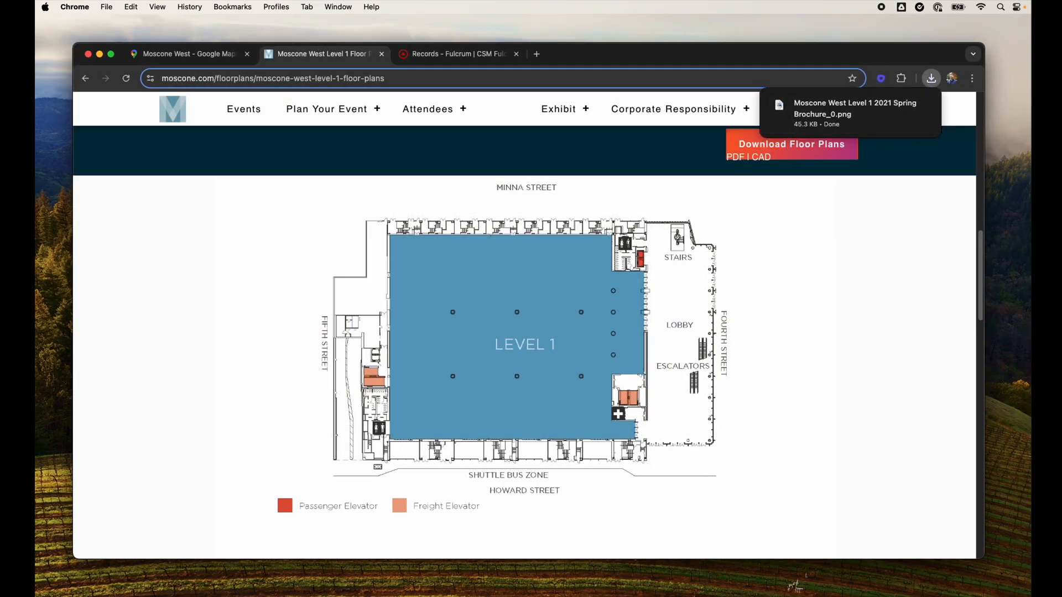
Switch to QGIS, create a new empty project and add the OpenStreetMap XYZ tile layer to it
key("super+Tab")
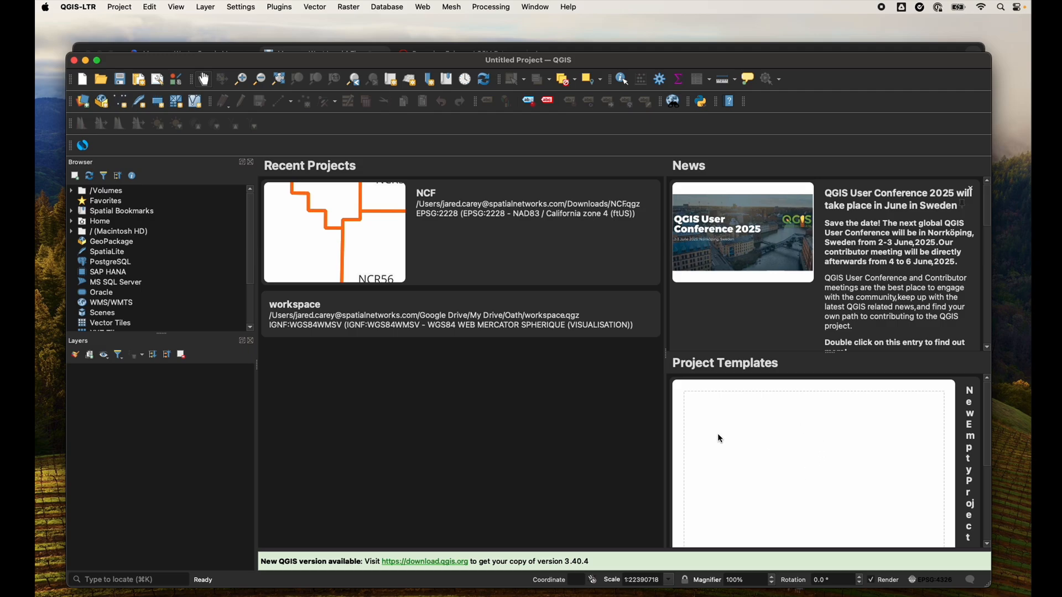
double_click(785, 443)
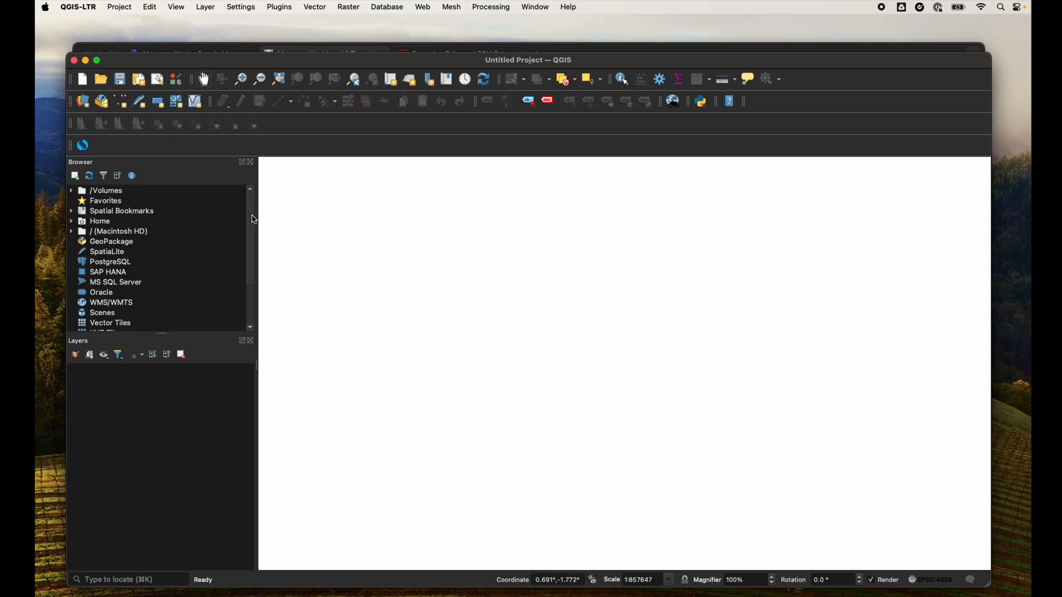
left_click_drag(254, 219, 254, 285)
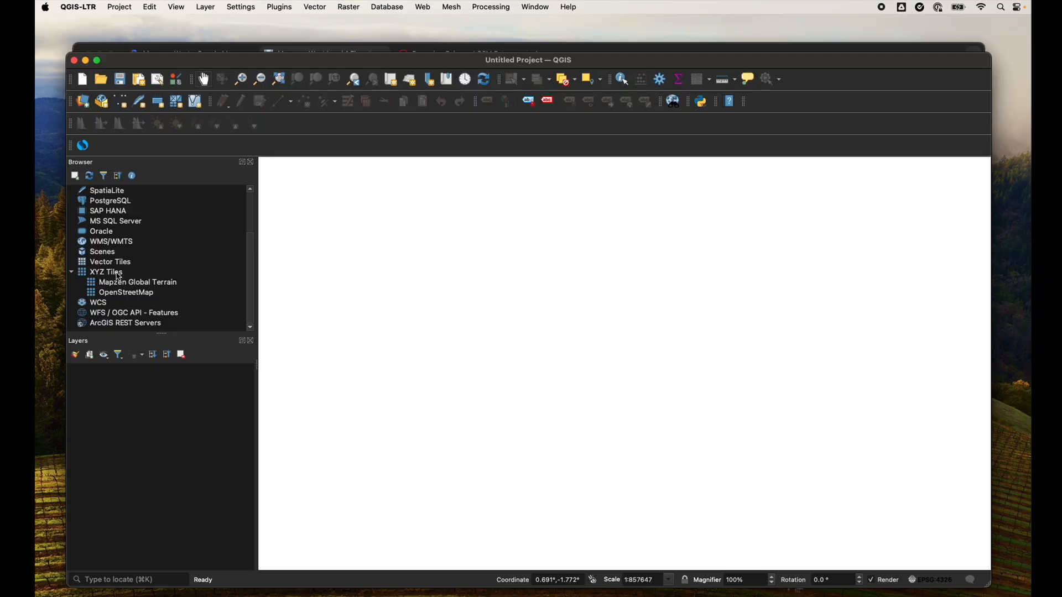
left_click(121, 294)
left_click_drag(131, 297, 497, 349)
scroll(576, 335, "up", 3)
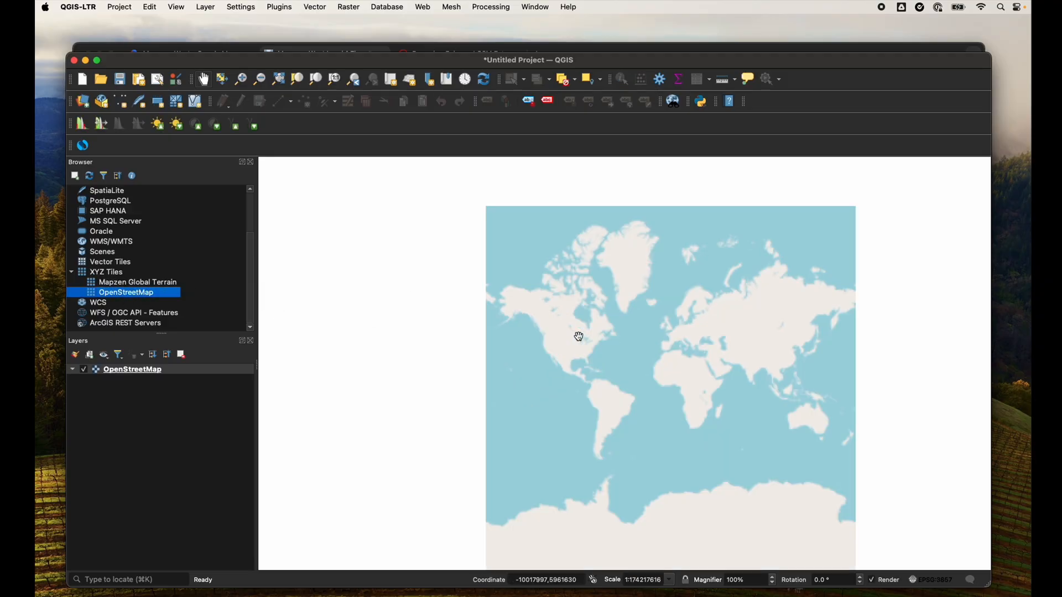
scroll(582, 339, "down", 2)
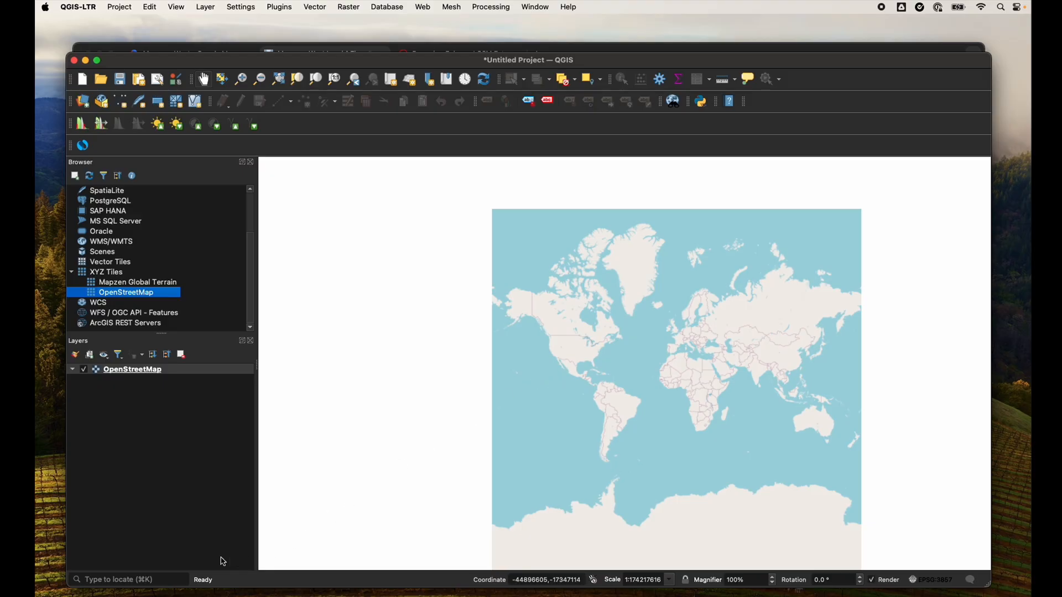
Find "moscone west" with the Nominatim Geocoder and go to Moscone Convention Center West on the map
left_click(161, 581)
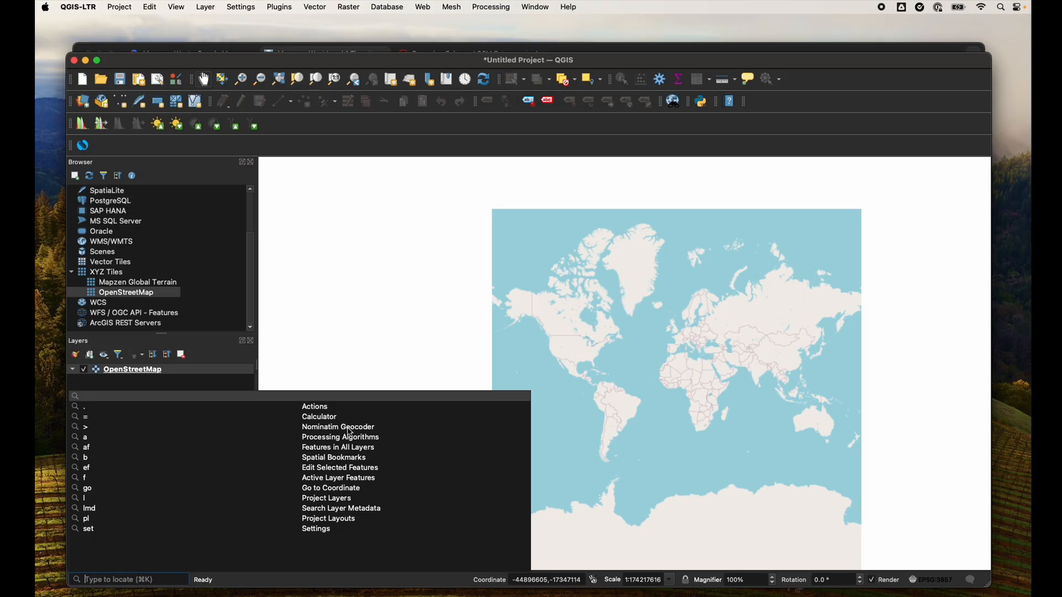
left_click(89, 431)
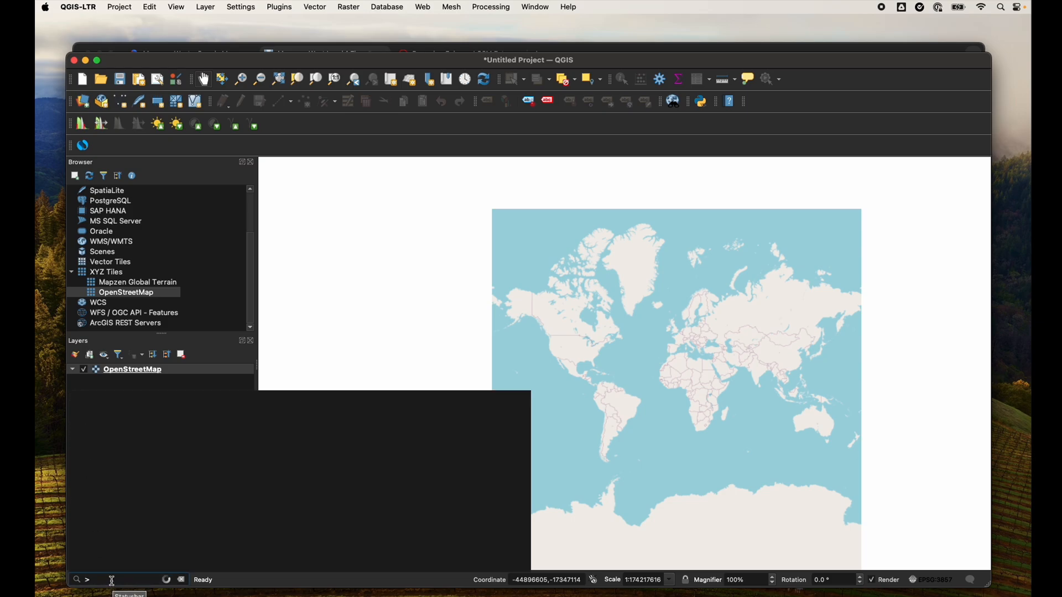
type("moscone west")
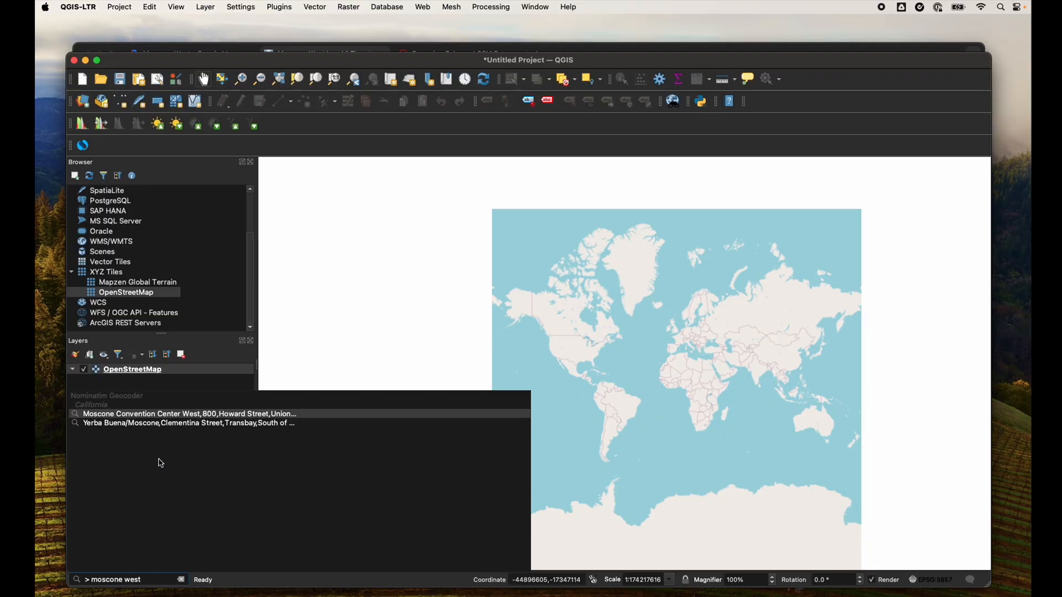
left_click(193, 419)
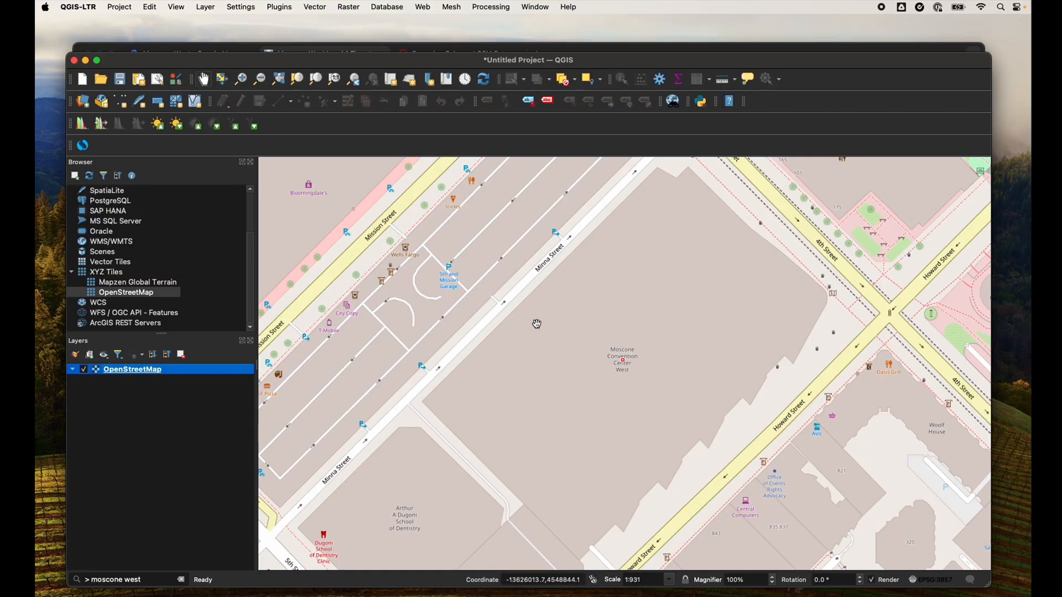
scroll(624, 304, "down", 2)
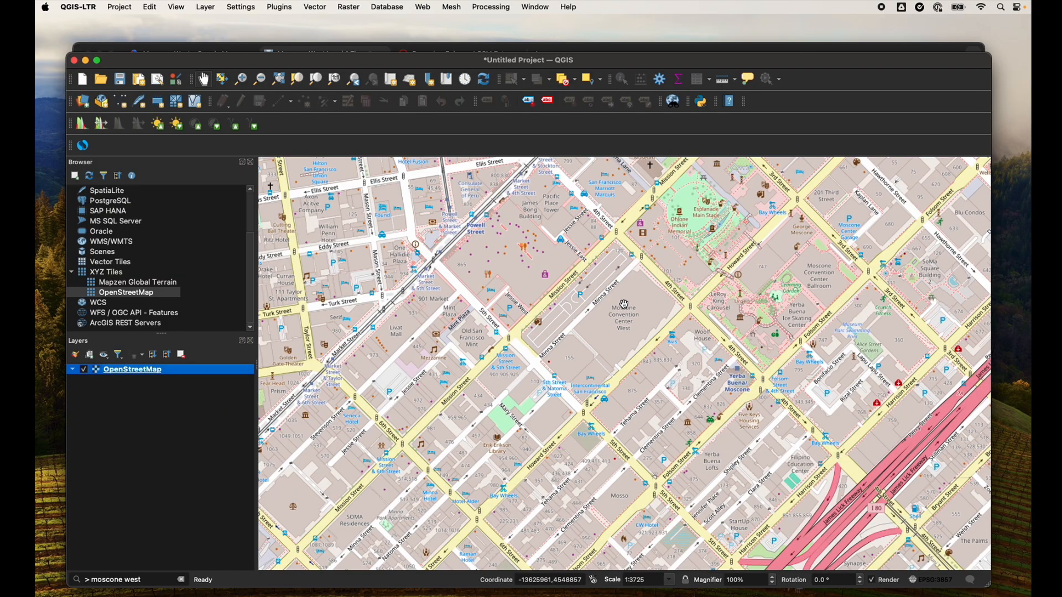
scroll(624, 304, "up", 1)
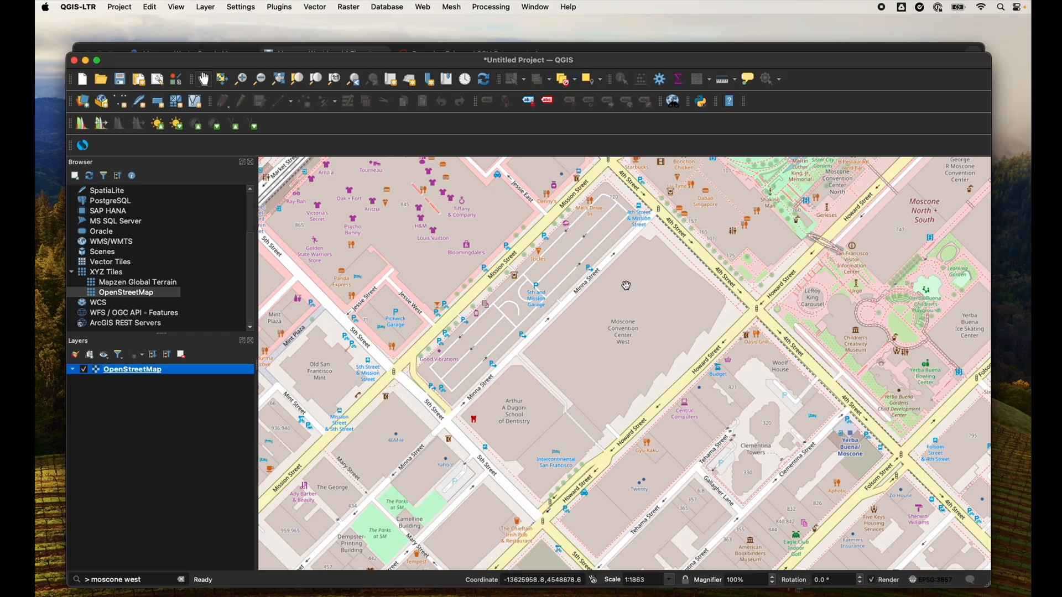
Find the Basemaps plugin among the plugins not yet installed and install it
left_click(282, 9)
left_click(312, 25)
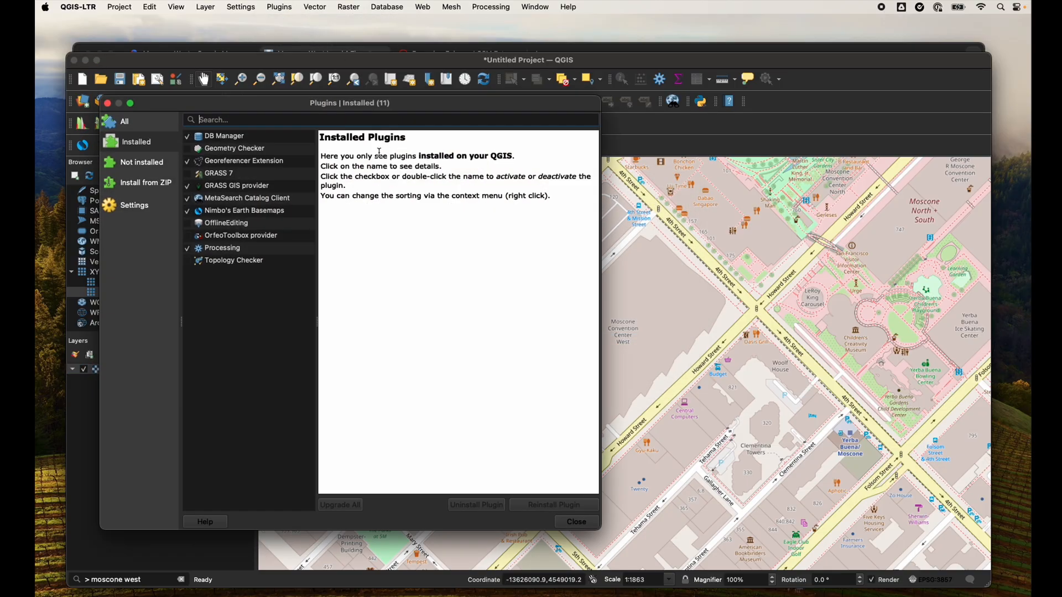
left_click(145, 163)
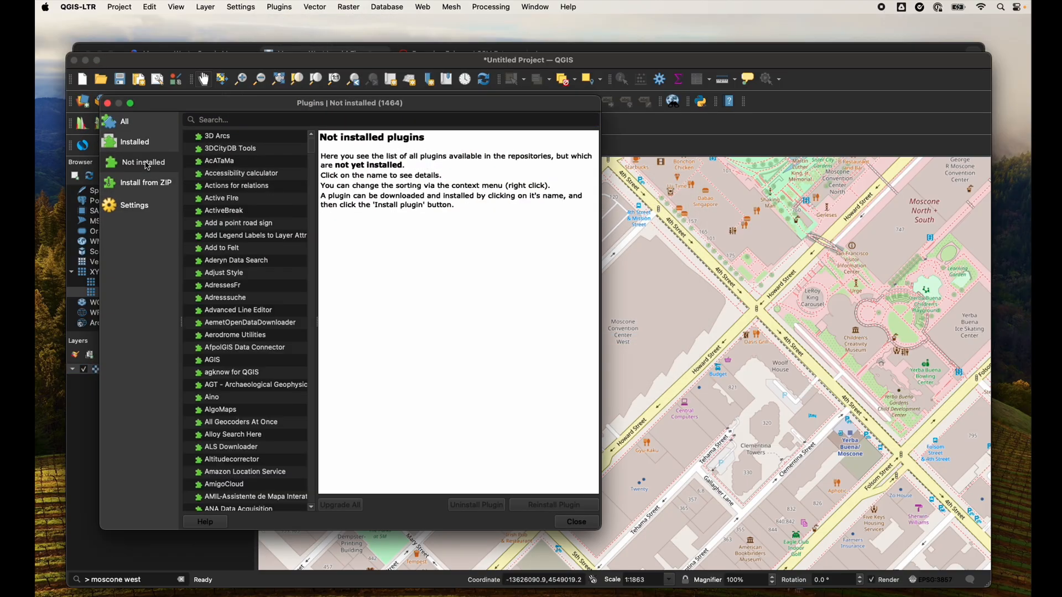
left_click(239, 121)
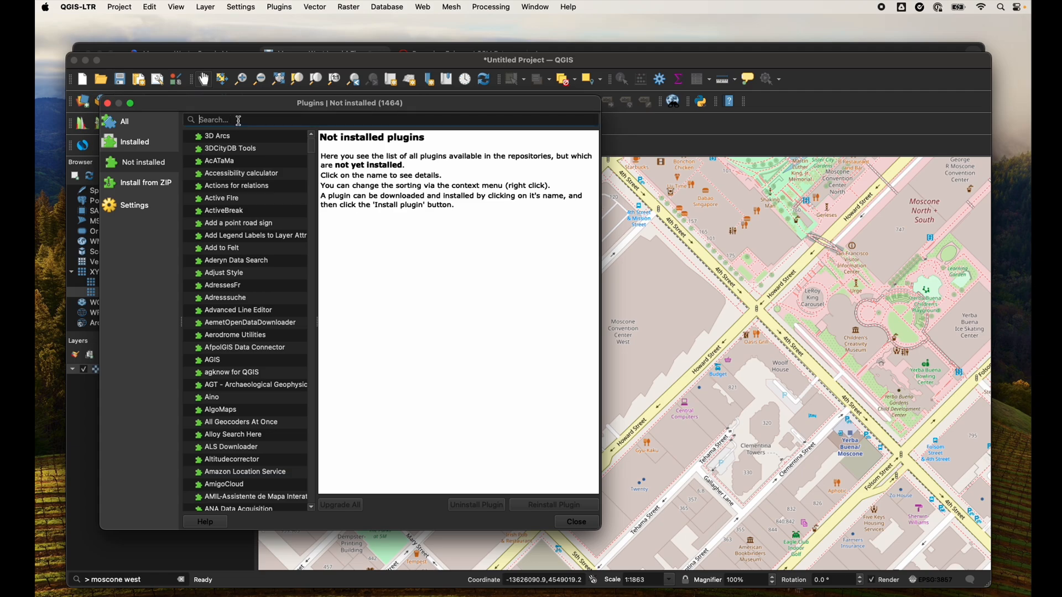
type("basemap")
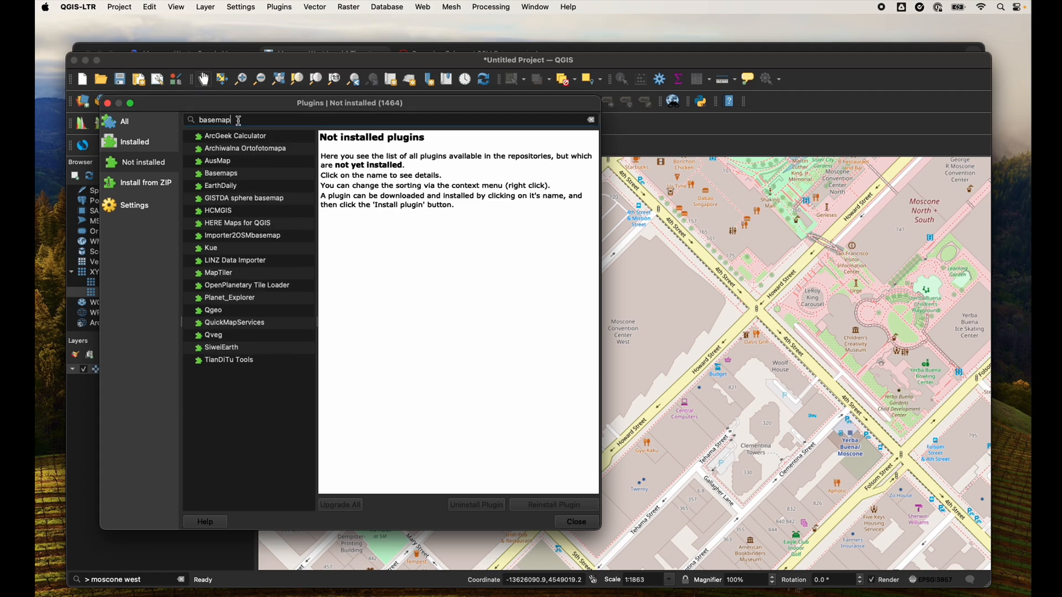
type("s")
left_click(224, 138)
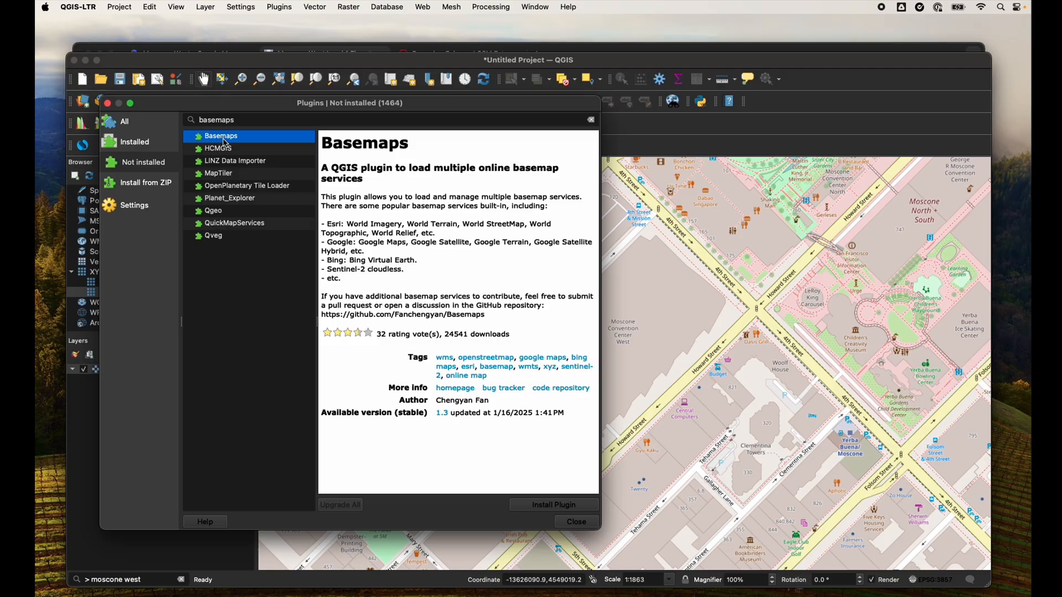
left_click(533, 505)
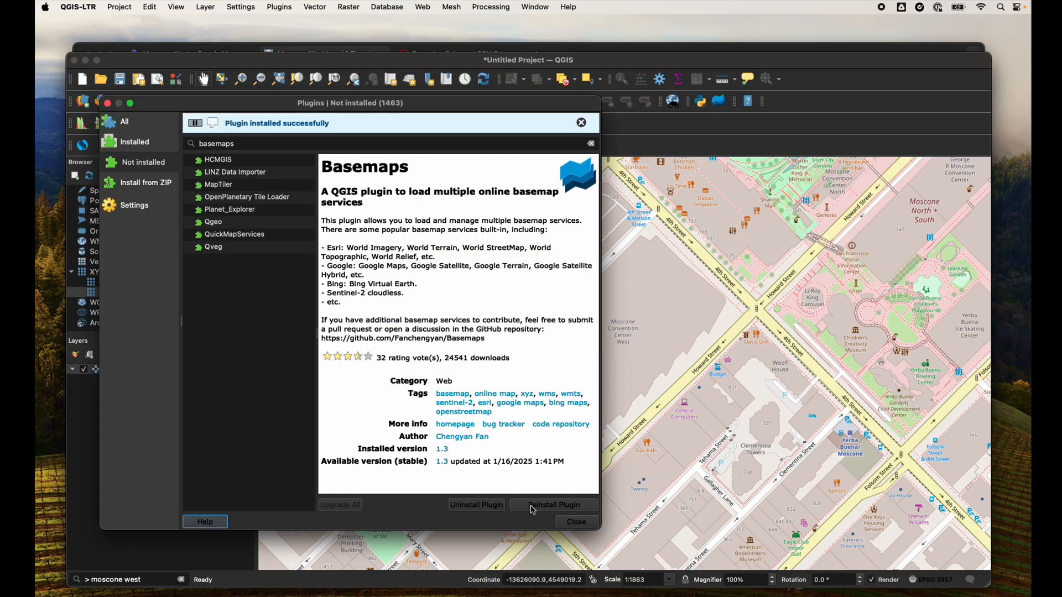
left_click(567, 527)
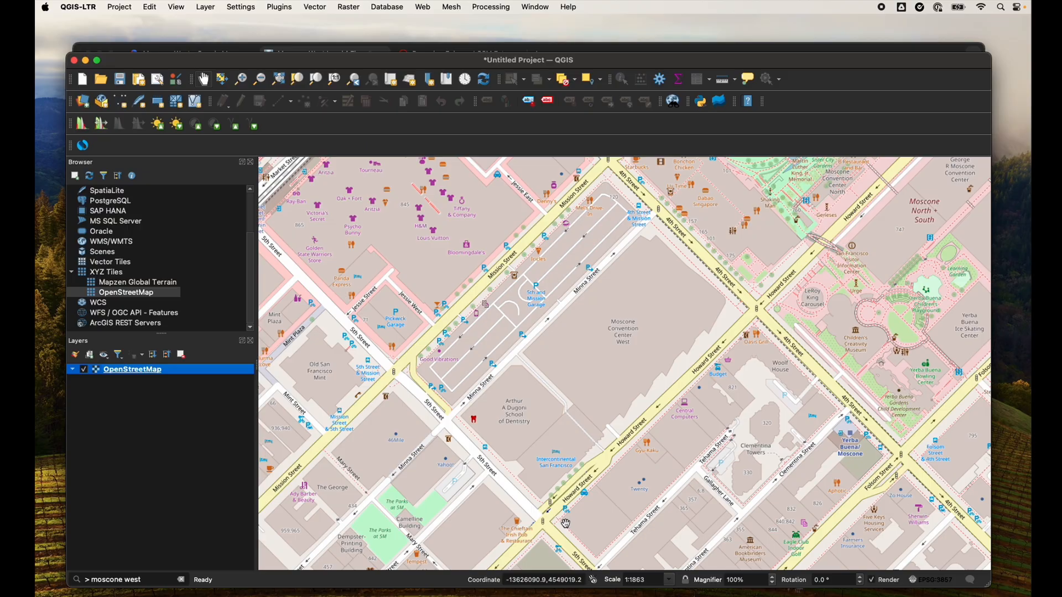
Load Google's Google Satellite basemap into the project with the Basemaps plugin
left_click(720, 102)
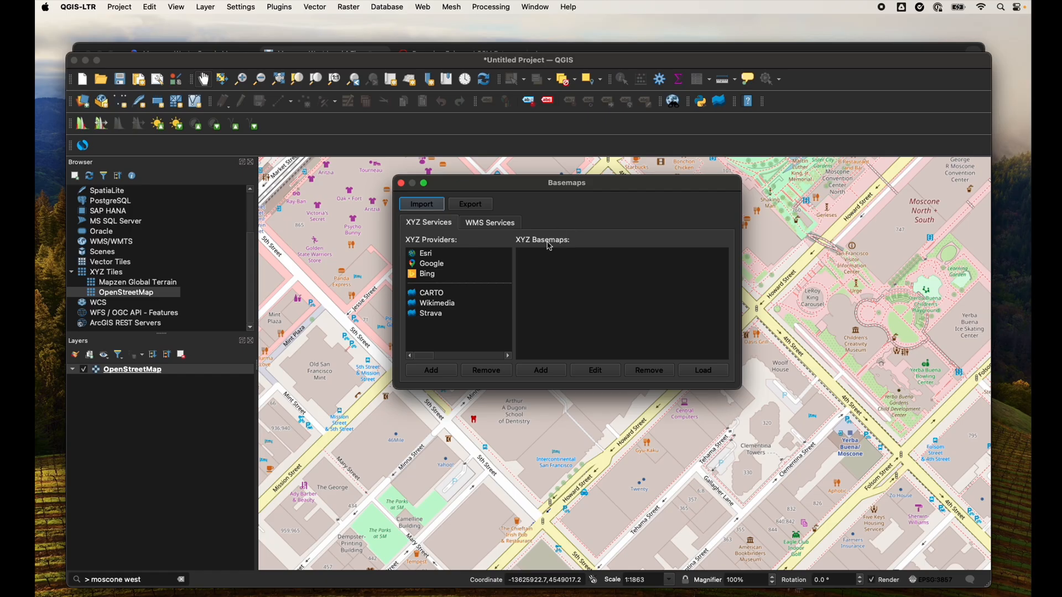
left_click(435, 266)
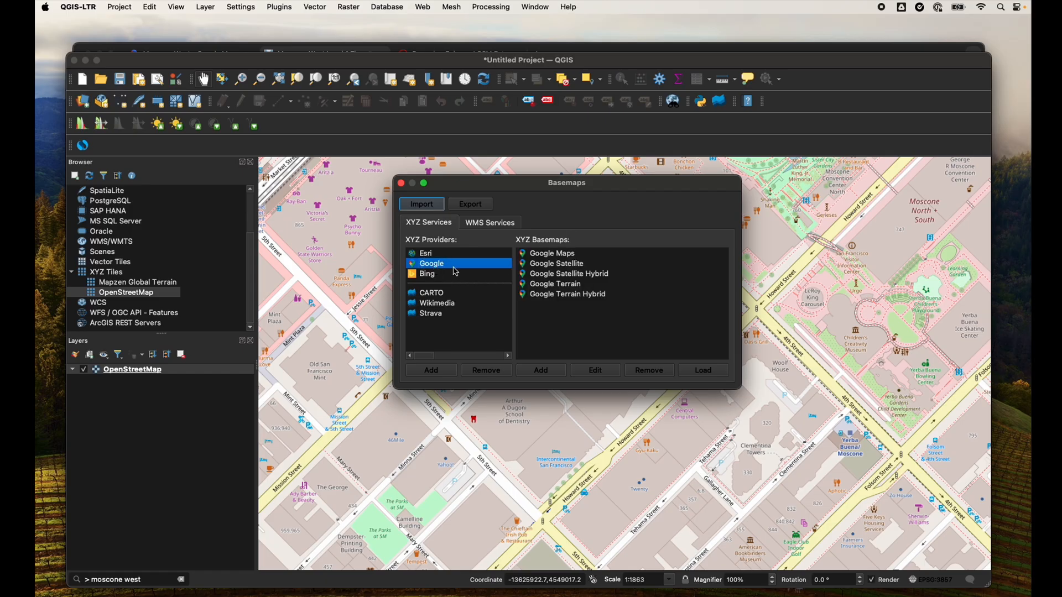
left_click(556, 265)
left_click(575, 275)
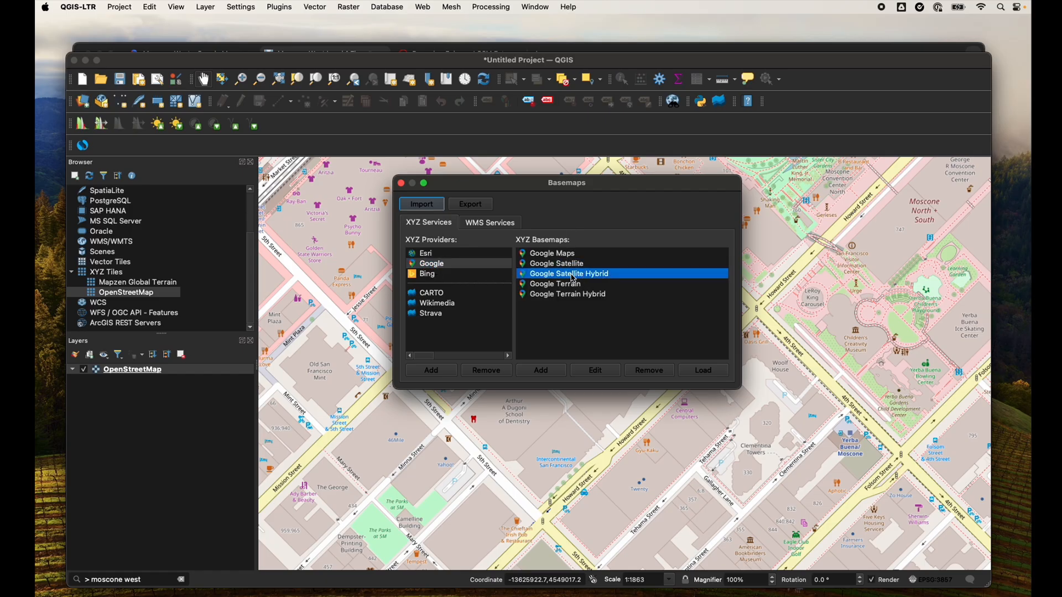
left_click(573, 270)
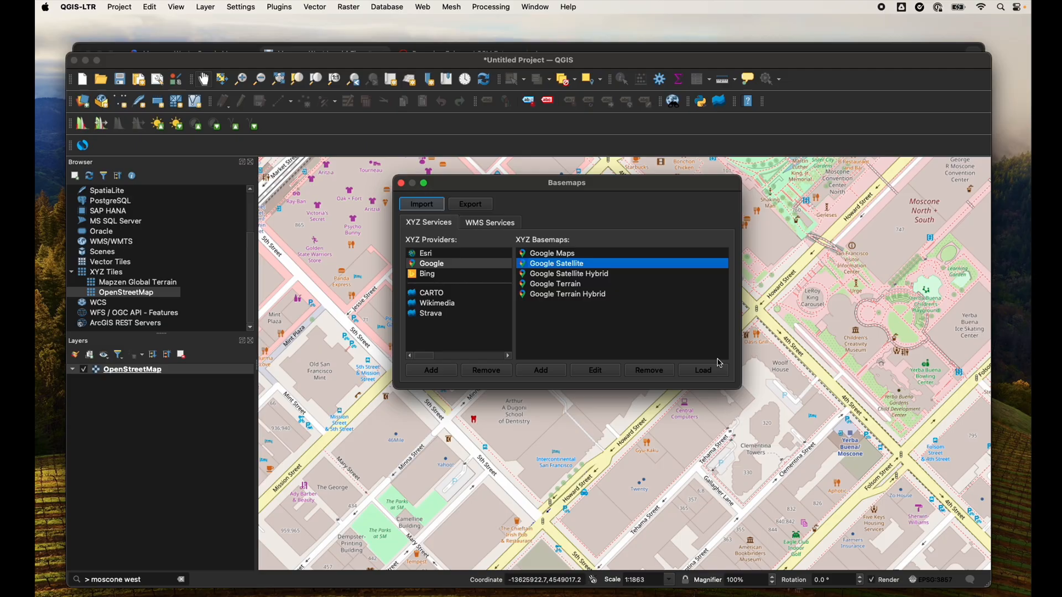
left_click(710, 374)
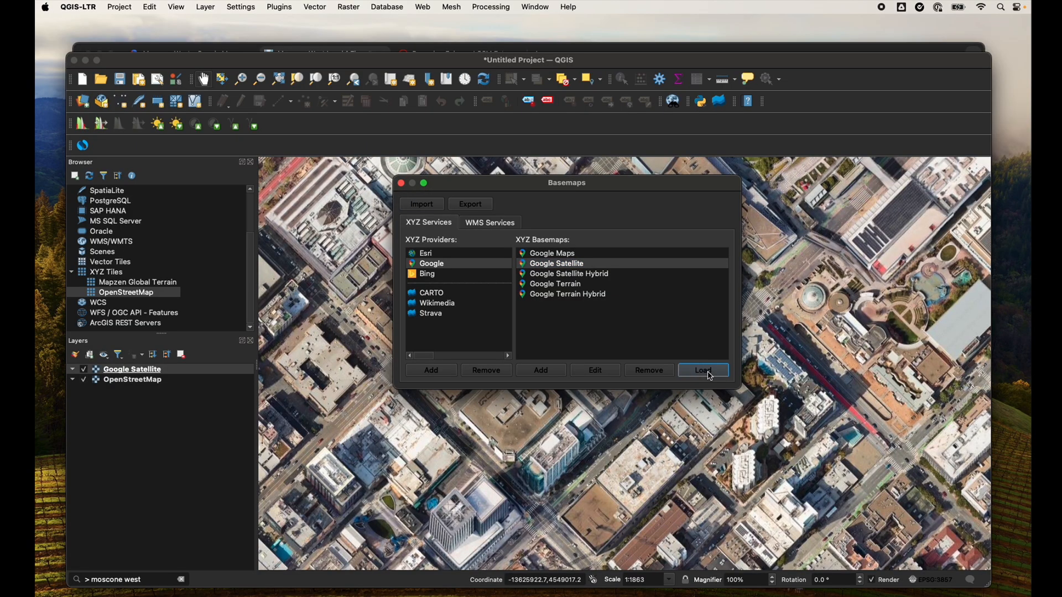
left_click(401, 183)
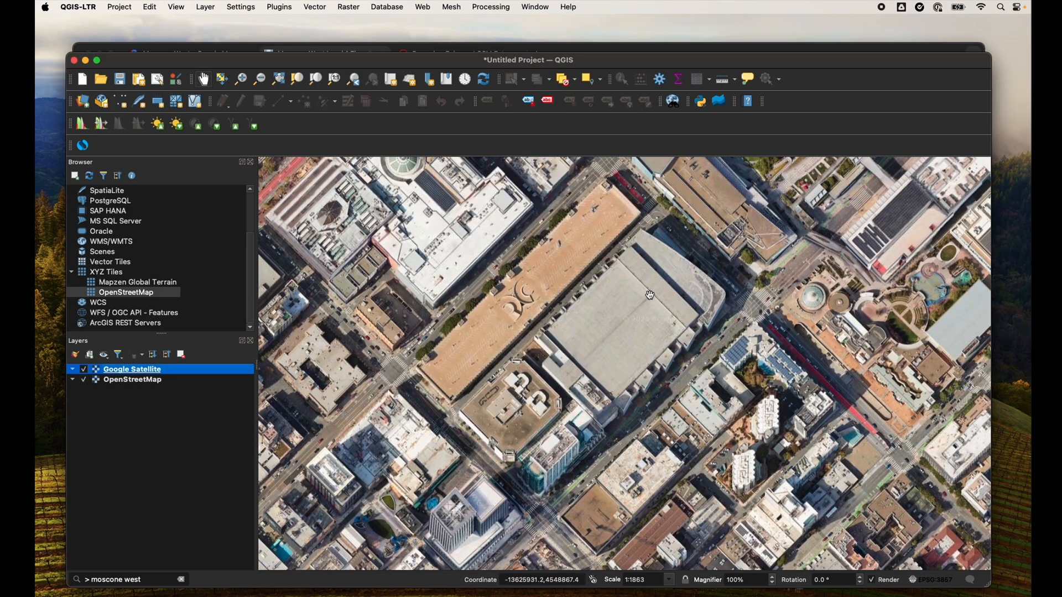
Open the Georeferencer and load the raster Moscone West Level 1 2021 Spring Brochure_0.png from the Moscone Conference folder
left_click_drag(654, 307, 624, 316)
scroll(623, 289, "up", 1)
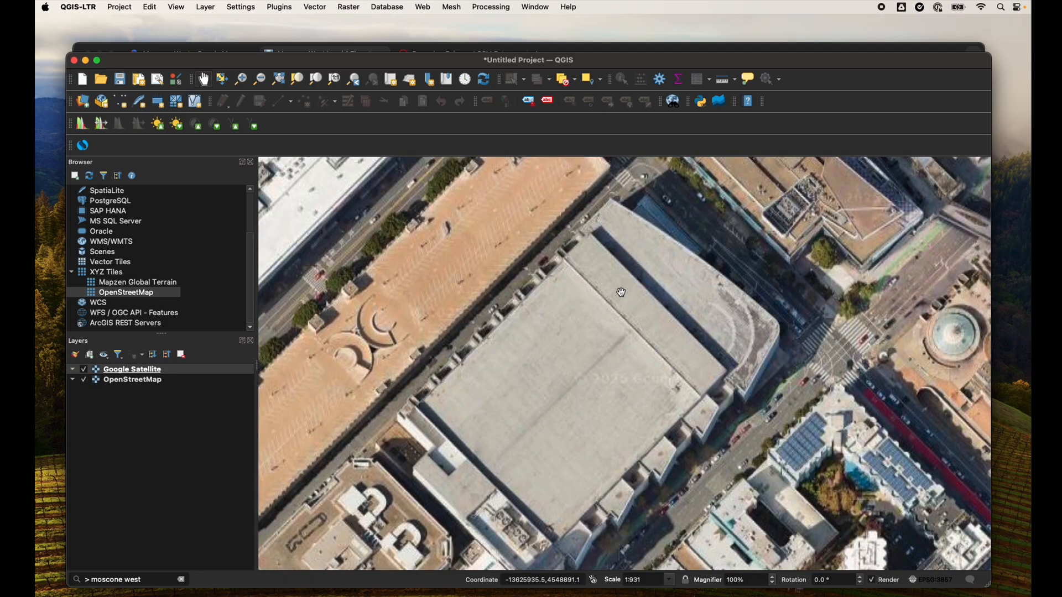
left_click_drag(609, 322, 610, 310)
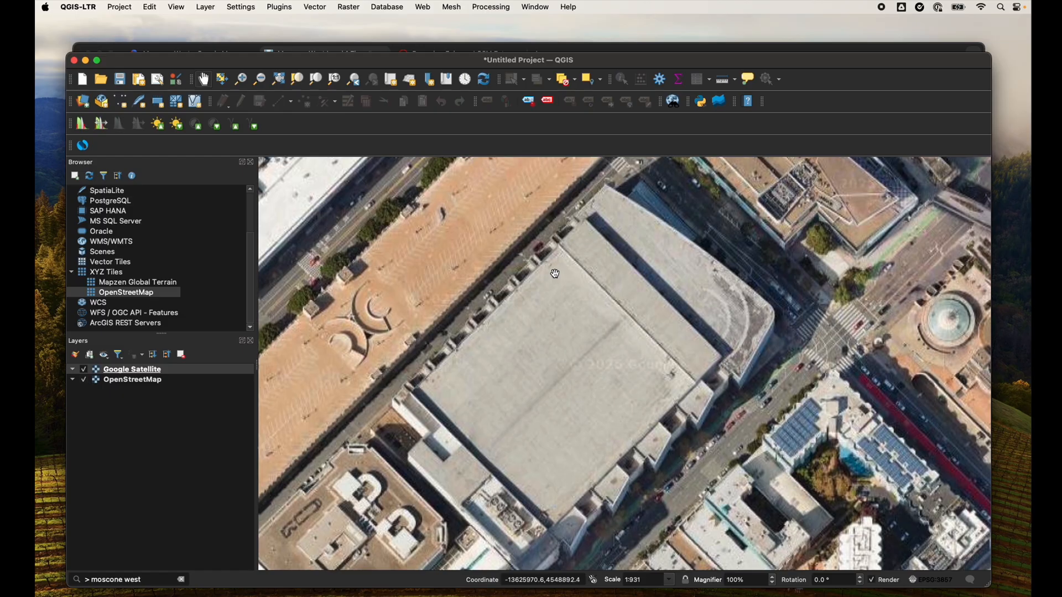
left_click(206, 7)
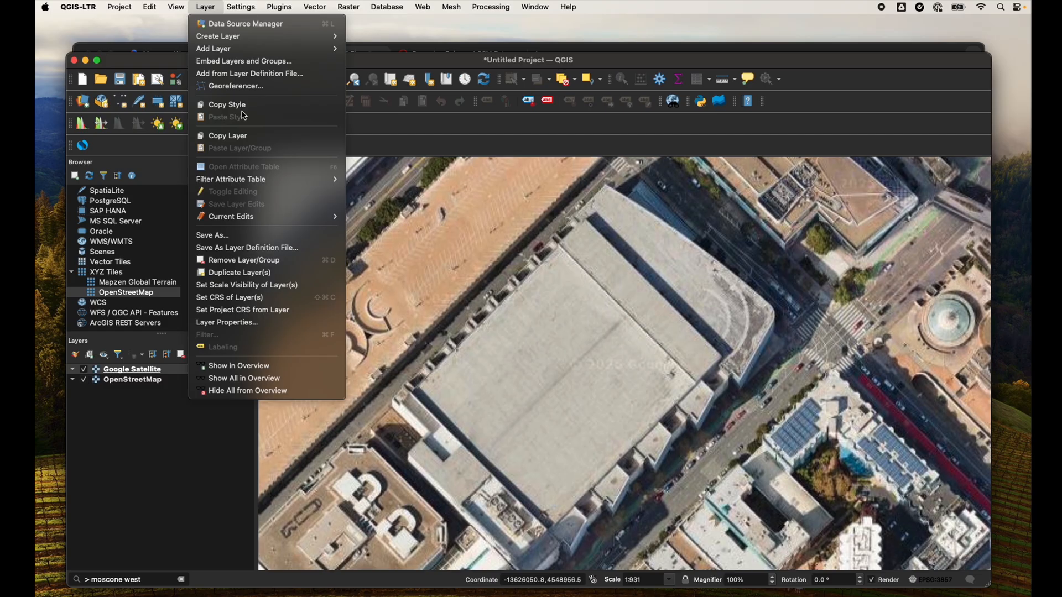
left_click(245, 87)
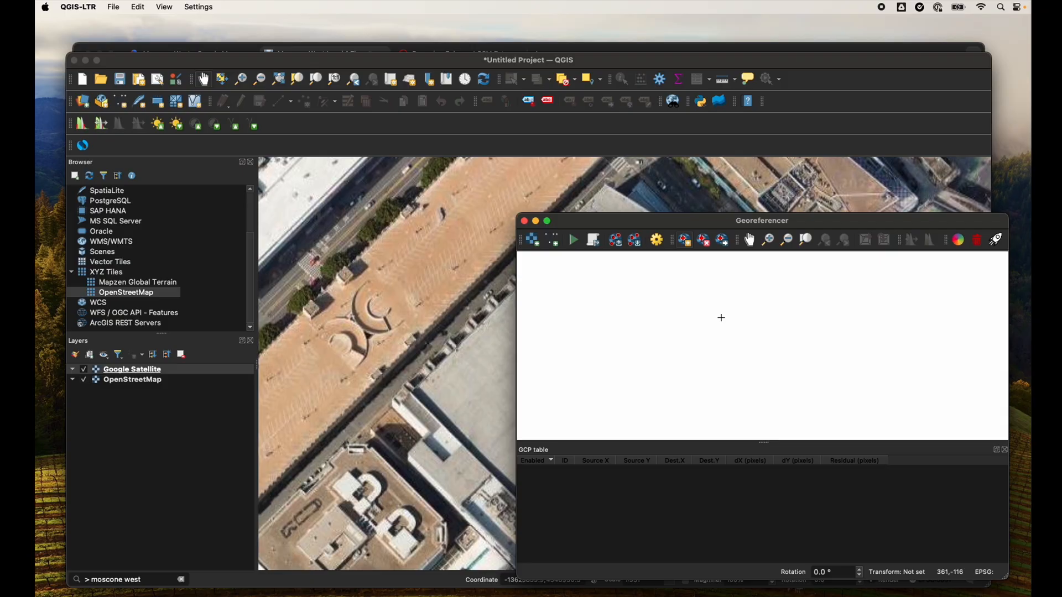
left_click(534, 242)
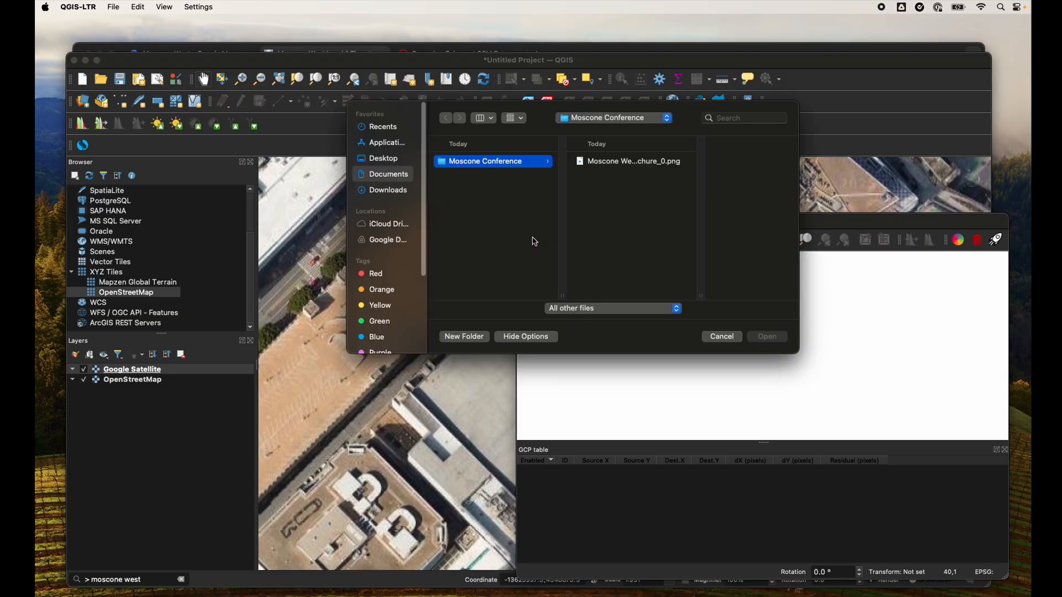
left_click(647, 165)
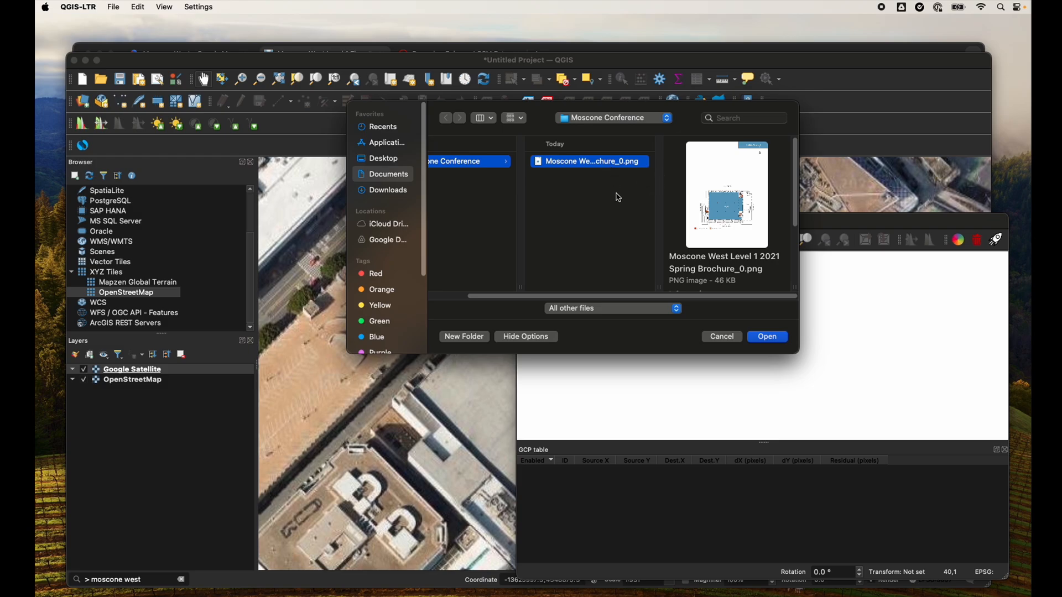
left_click(768, 338)
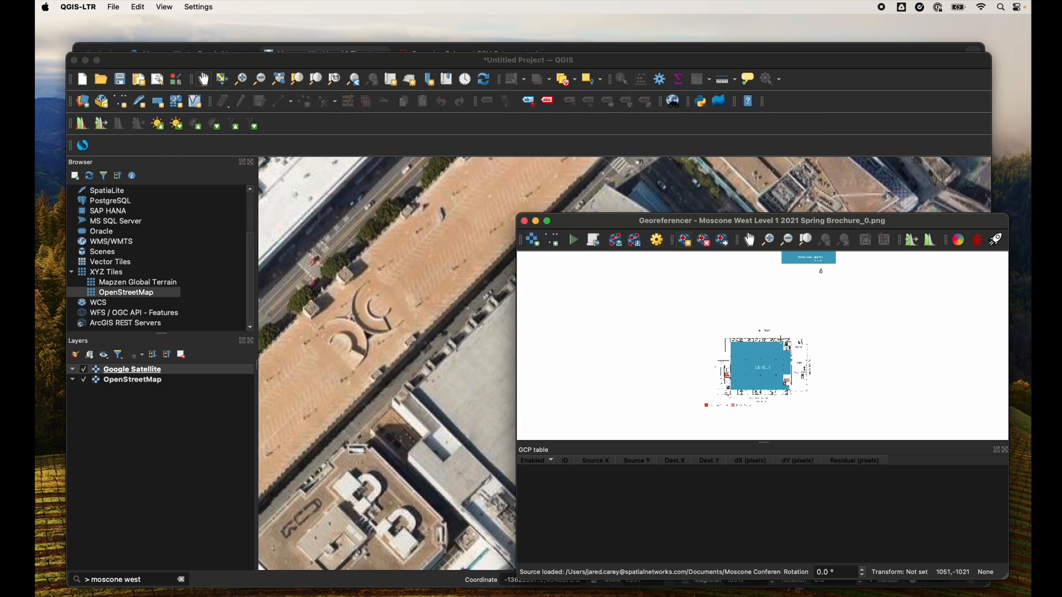
Add a ground control point at the plan's inner notch corner near Fifth and Minna Streets, matched to that building corner on the satellite map
scroll(777, 382, "up", 2)
scroll(673, 319, "up", 1)
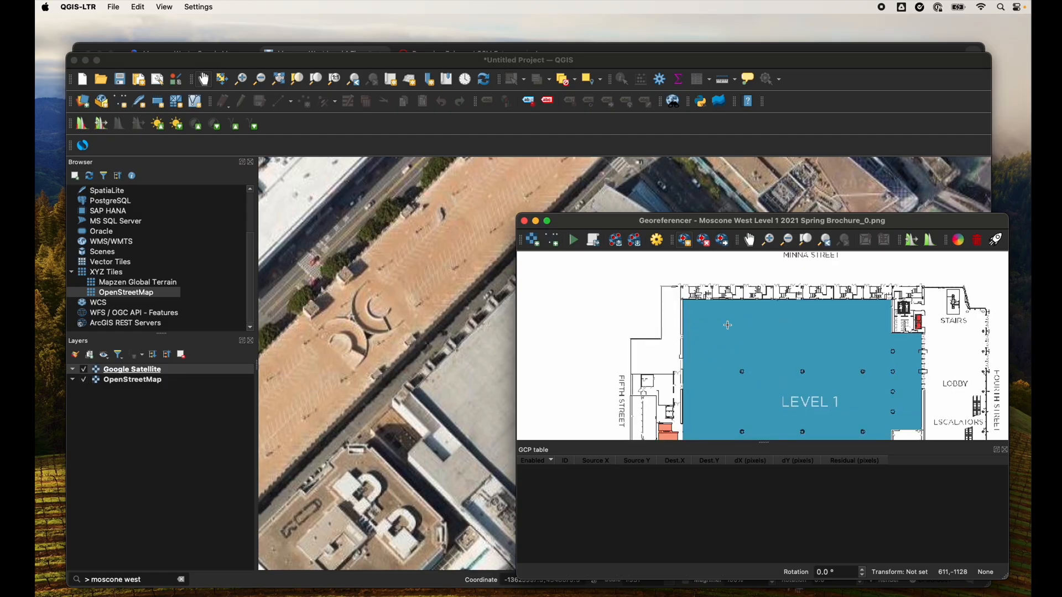
left_click_drag(480, 336, 433, 306)
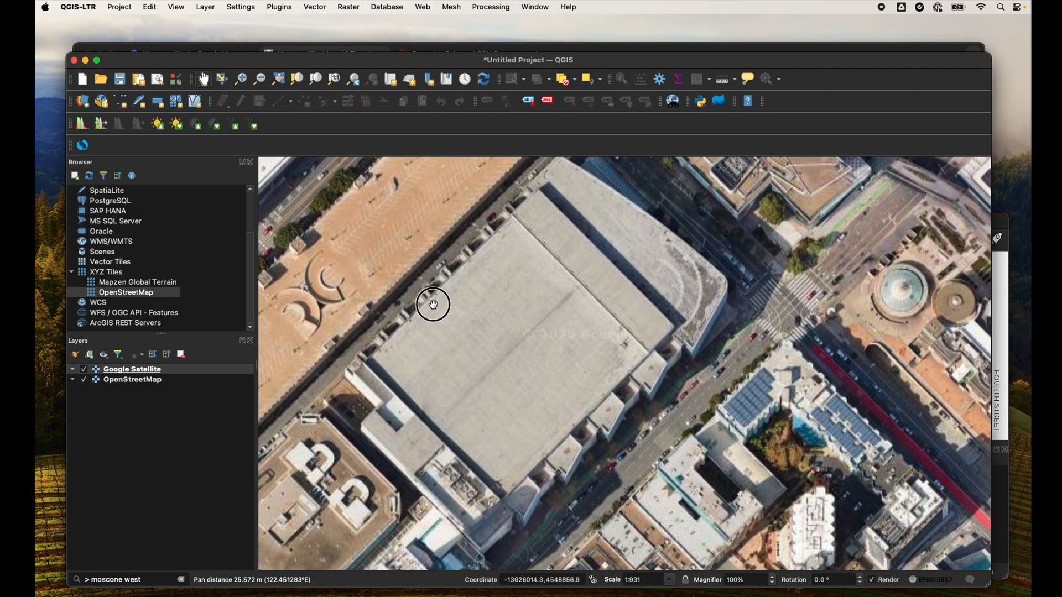
left_click(1006, 229)
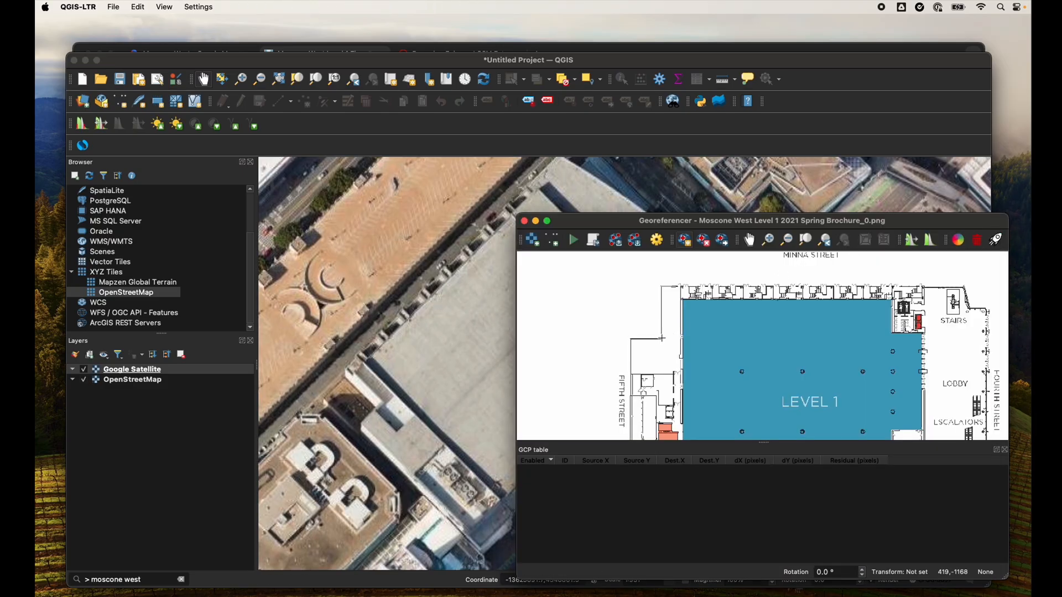
left_click(662, 339)
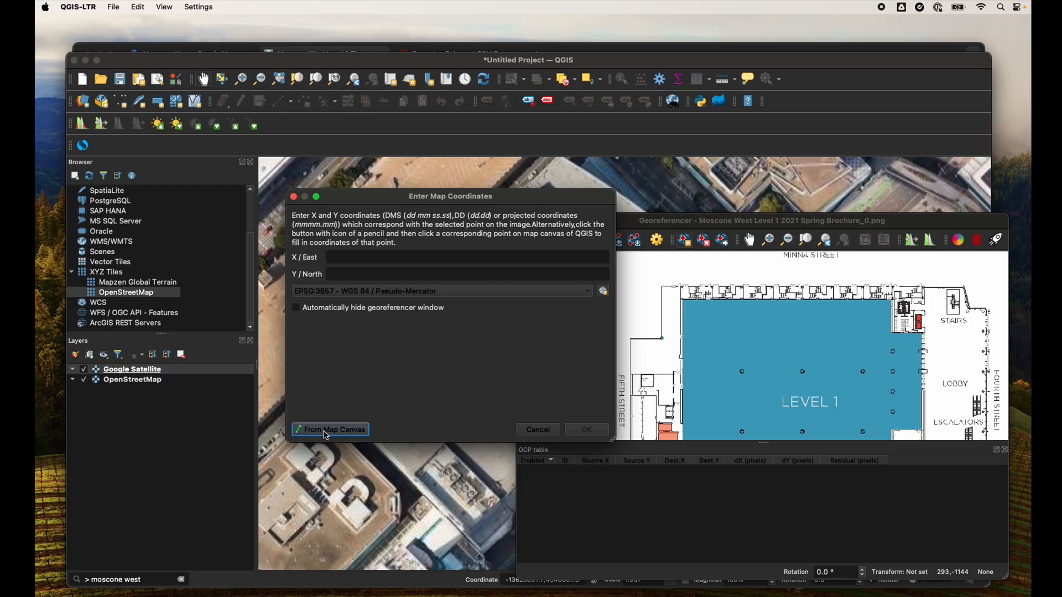
left_click(344, 435)
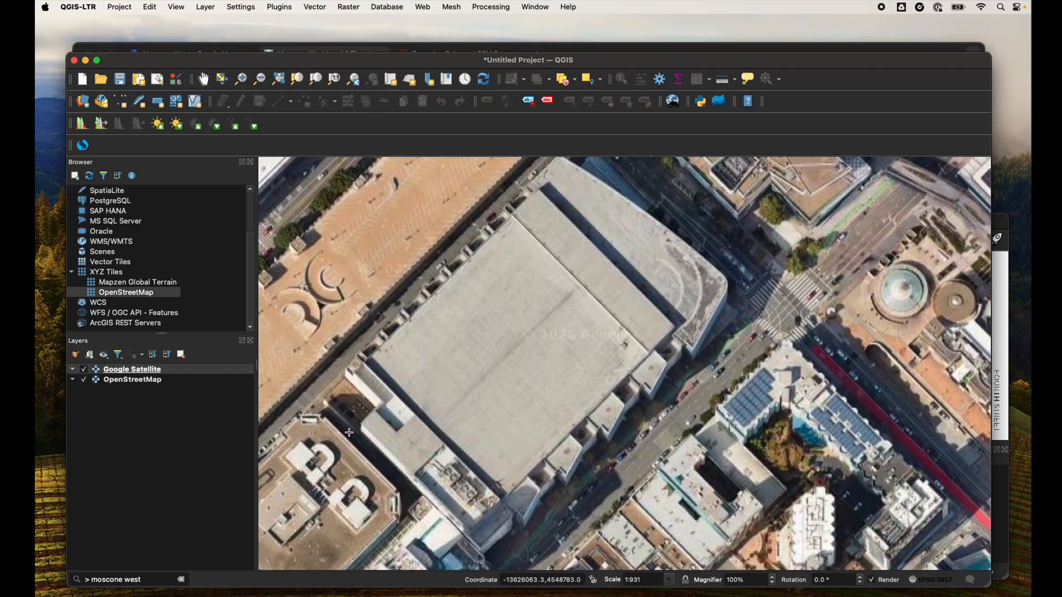
left_click(383, 407)
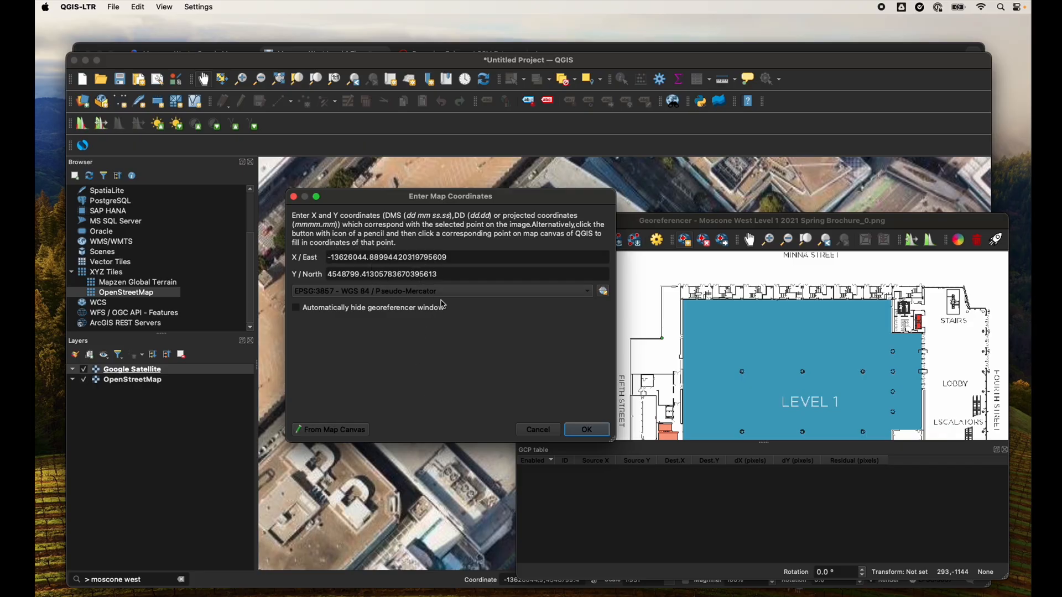
left_click(587, 430)
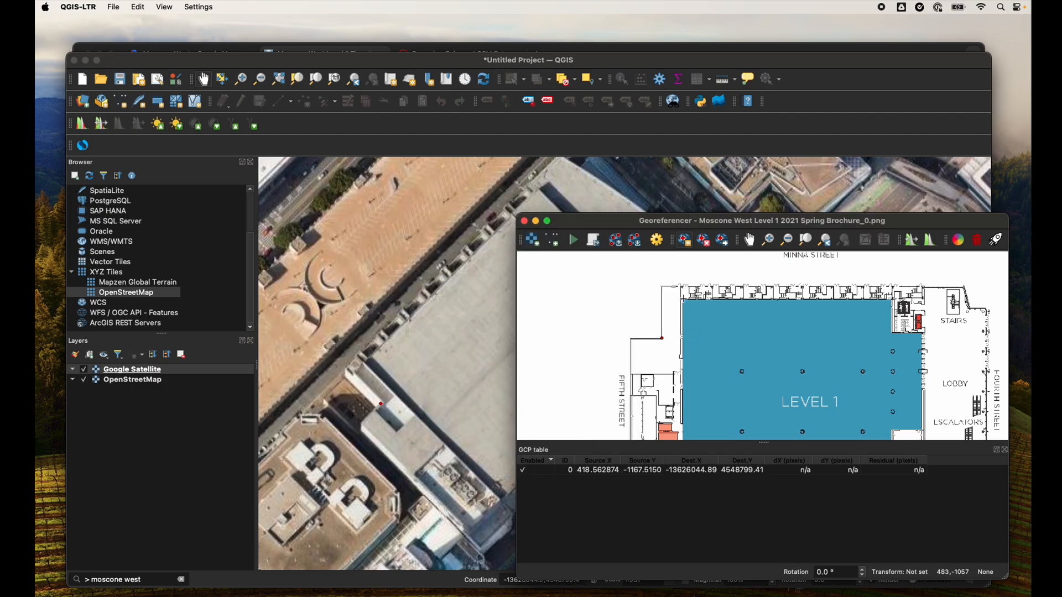
Add a second control point at the plan's outer corner beside the stairs on Fourth Street, matched to that building corner on the satellite map
left_click(692, 249)
left_click(989, 311)
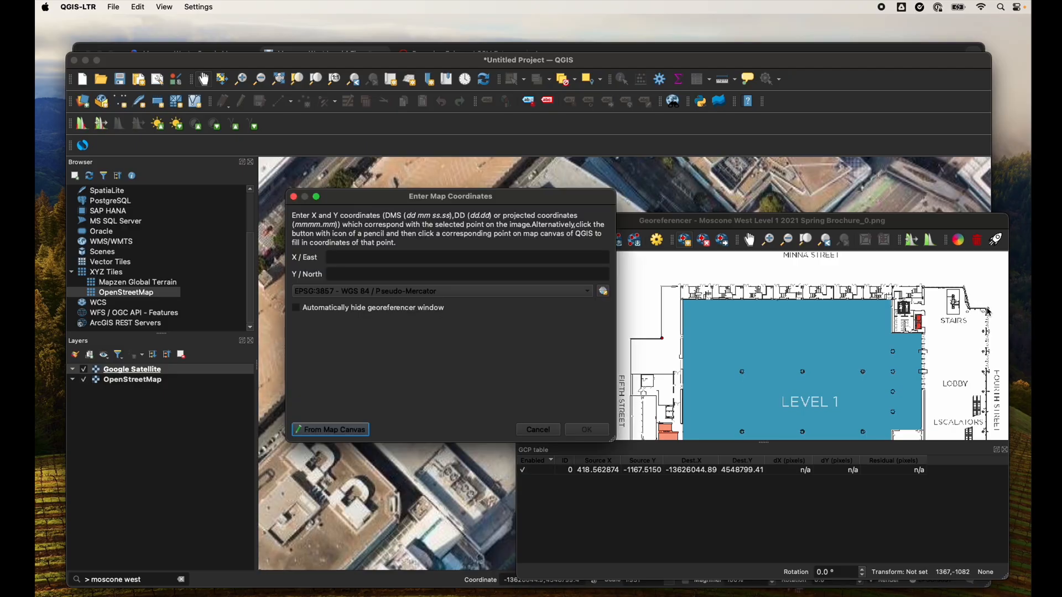
left_click(355, 431)
left_click(530, 313)
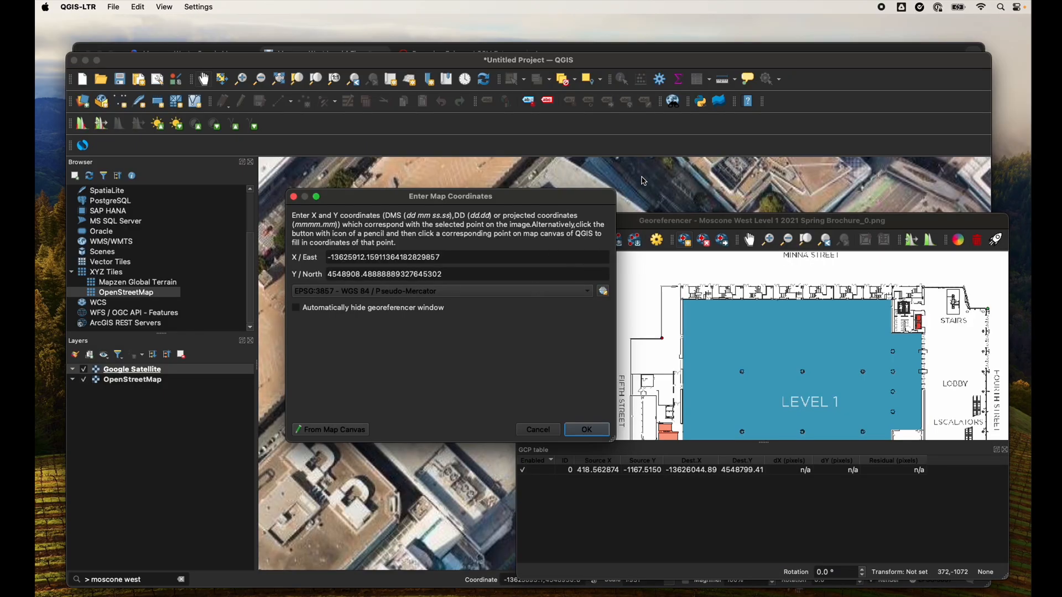
left_click_drag(645, 181, 575, 216)
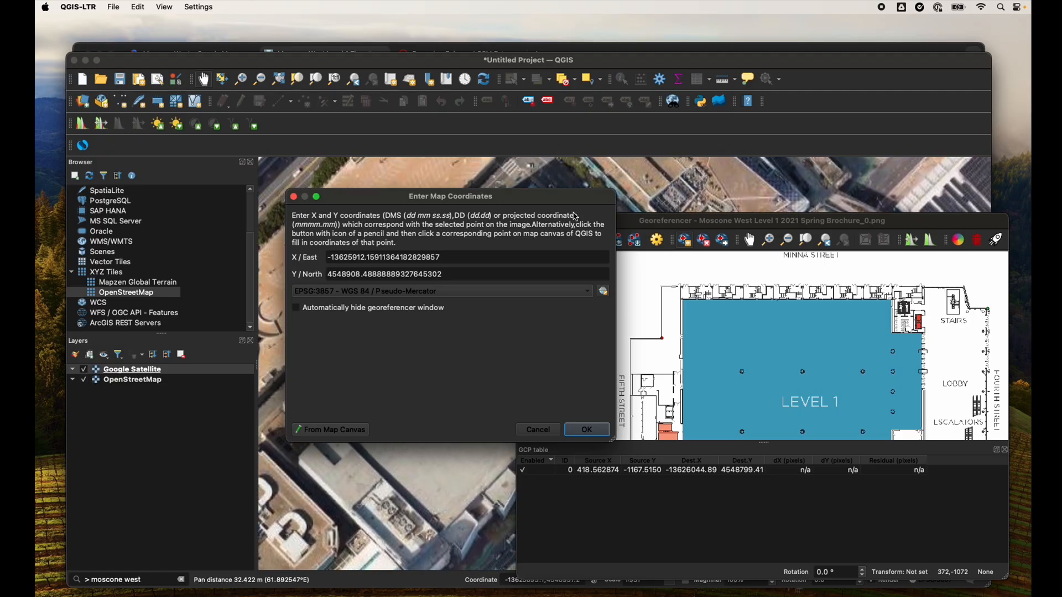
left_click(335, 430)
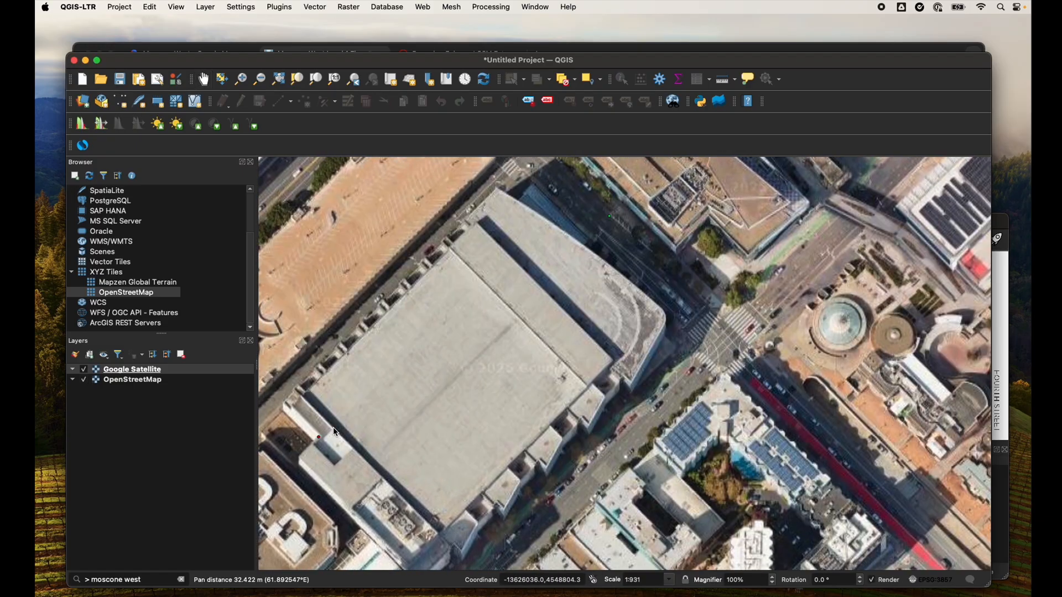
left_click(531, 190)
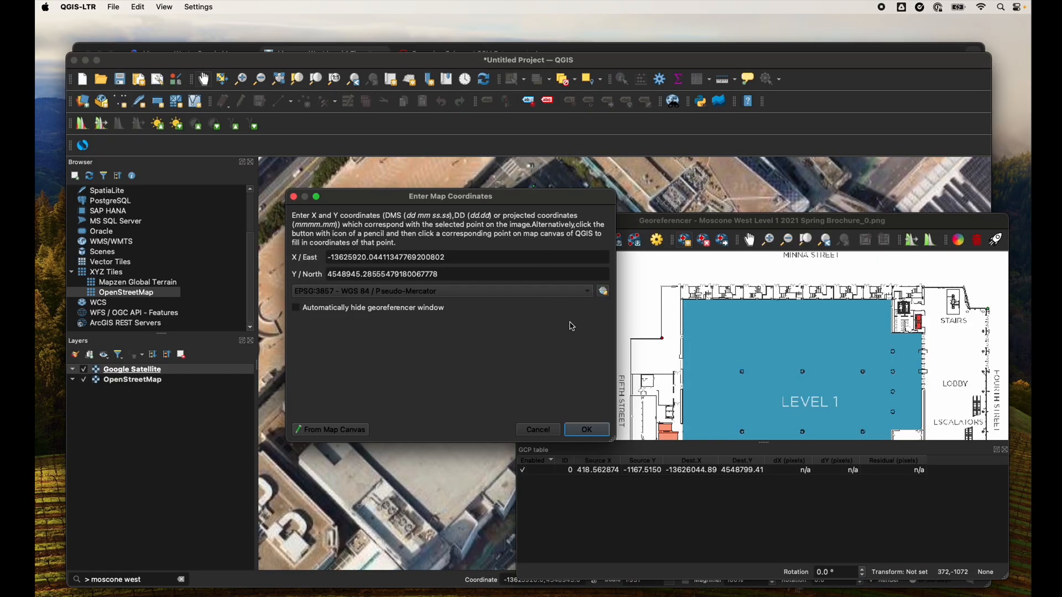
left_click(587, 430)
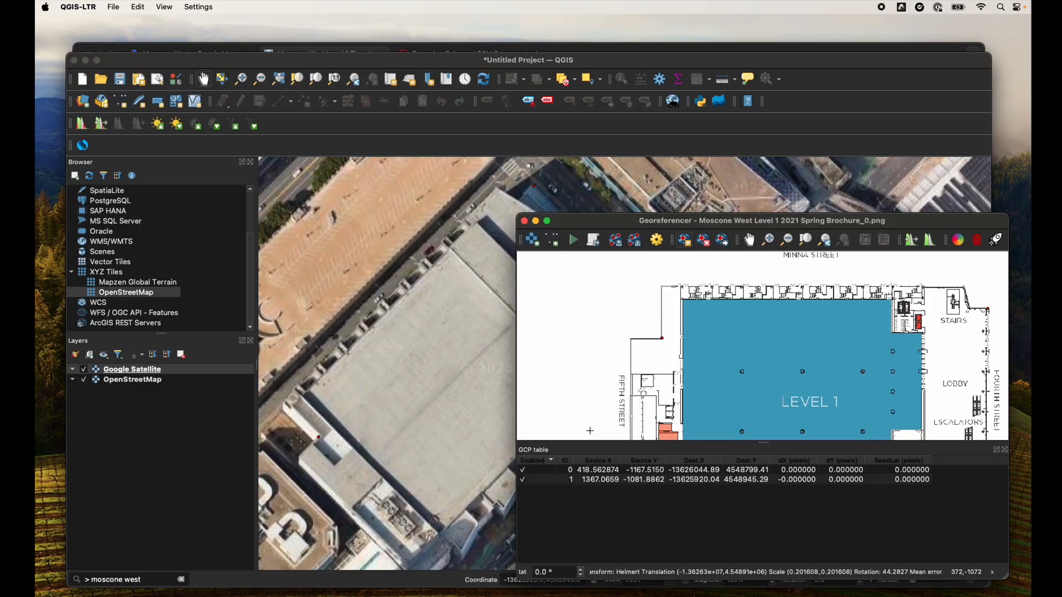
Set the transformation type to Helmert and the output file to Moscone West Level 1 2021 Spring Brochure_0_modified.tif in the Moscone Conference folder
left_click(657, 241)
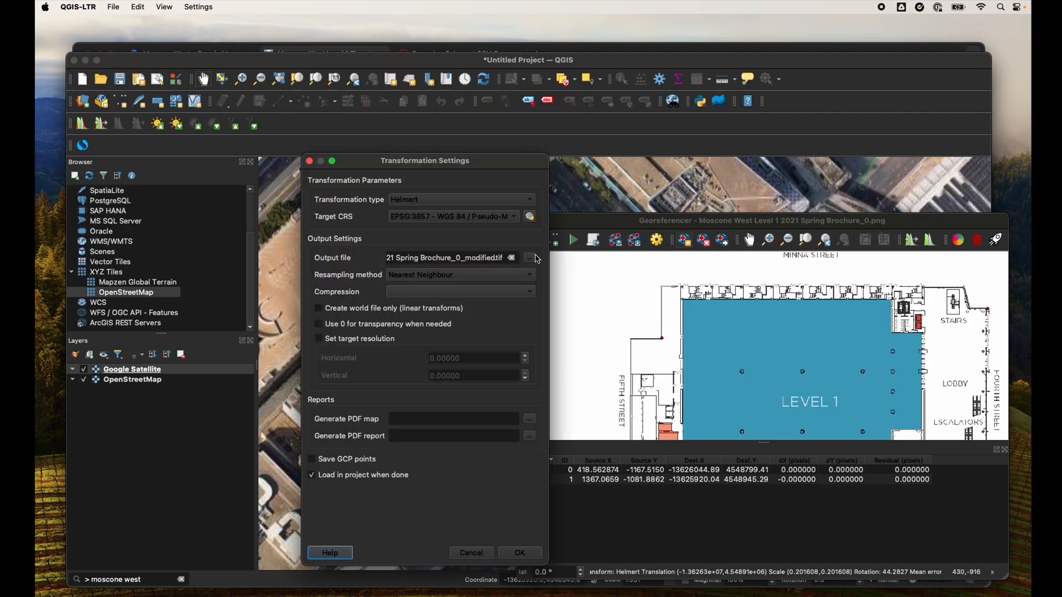
left_click(422, 203)
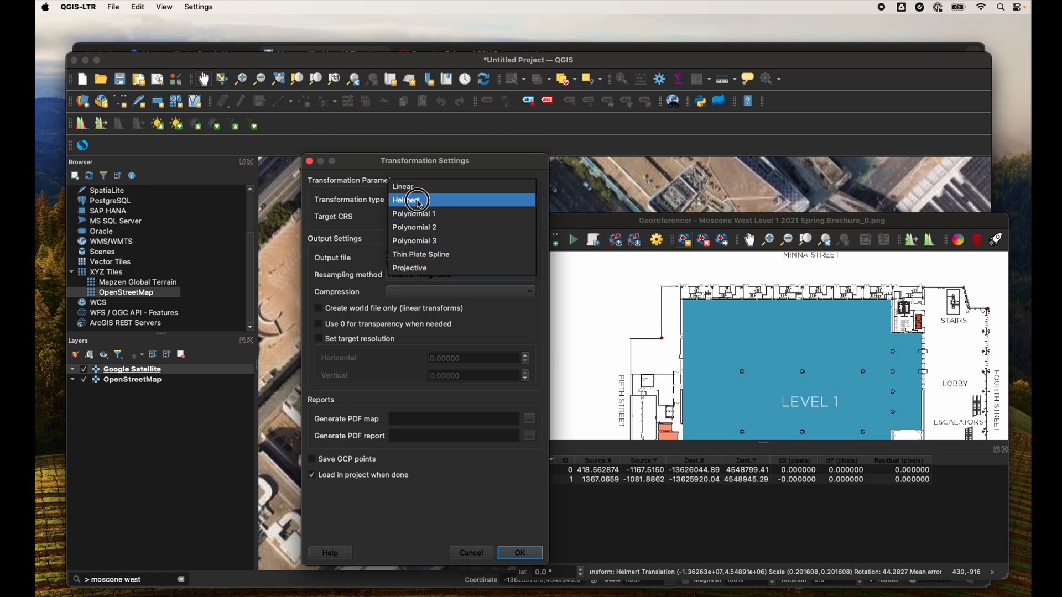
left_click(419, 202)
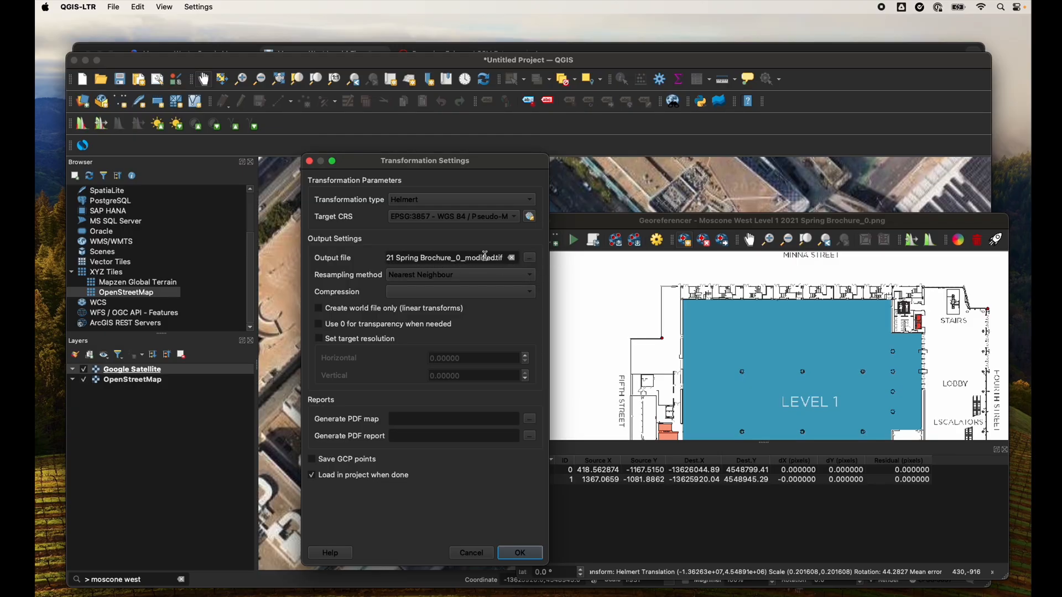
left_click(530, 260)
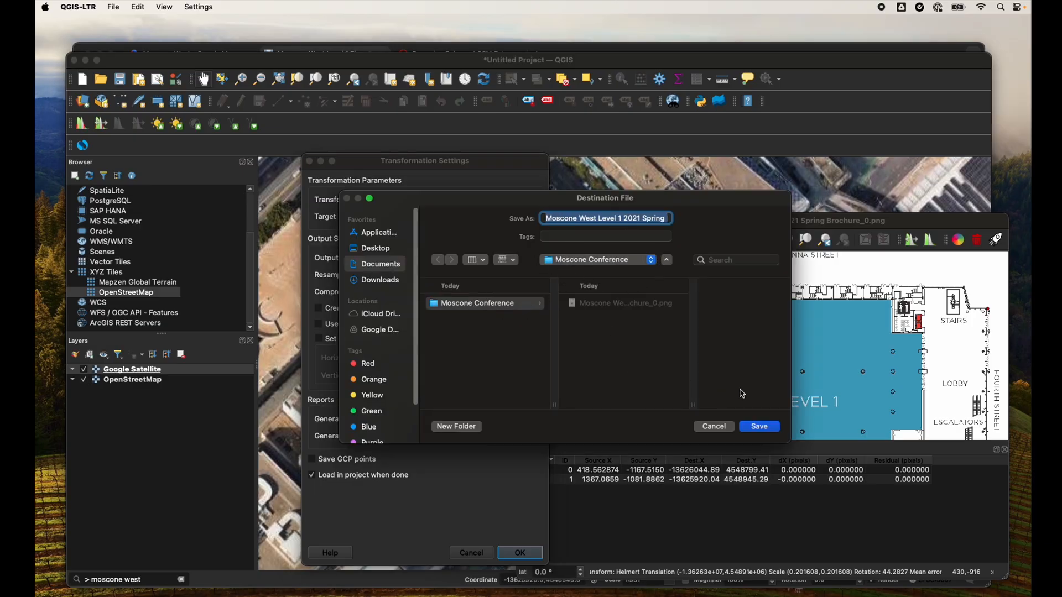
left_click(766, 428)
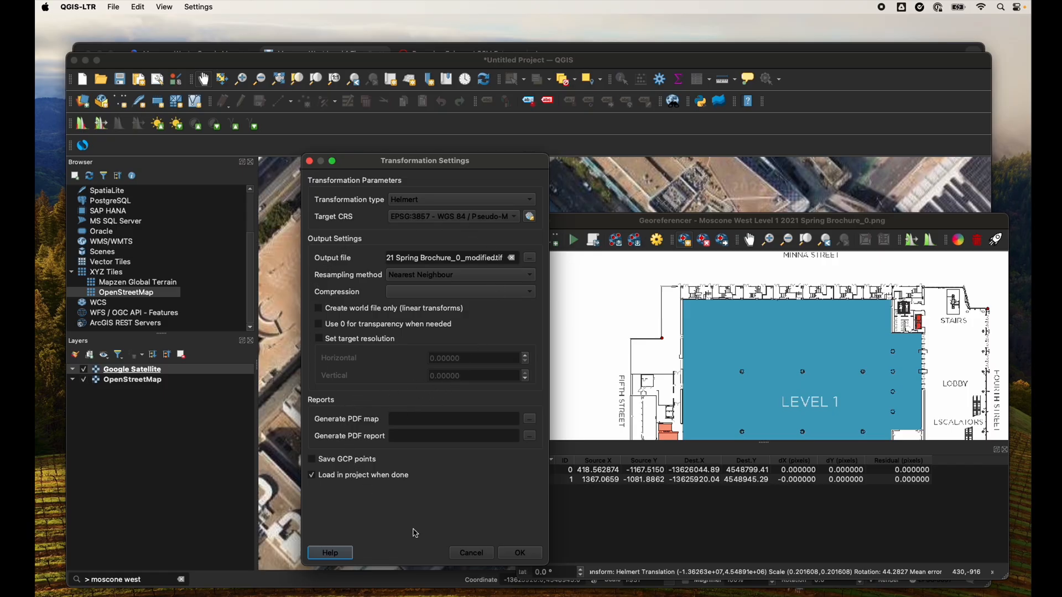
left_click(526, 557)
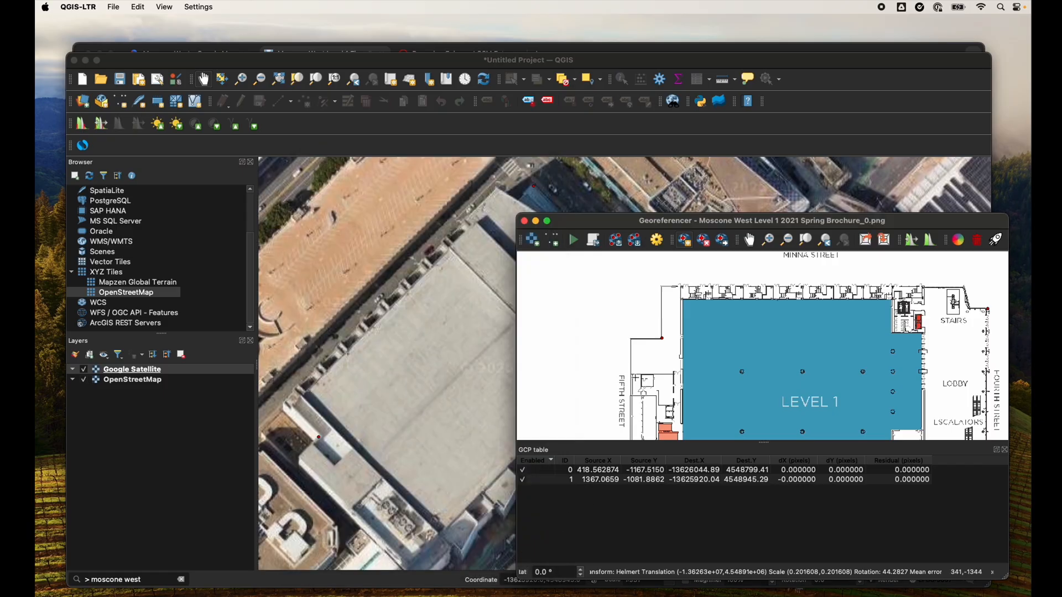
Run the georeferencing and close the Georeferencer without saving the GCP points
left_click(576, 242)
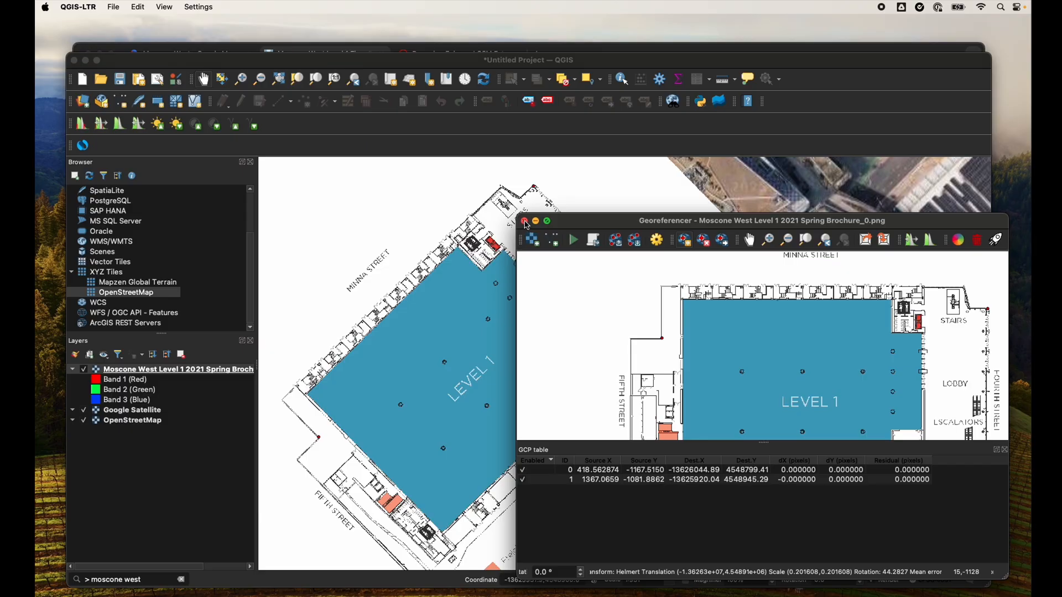
left_click(525, 222)
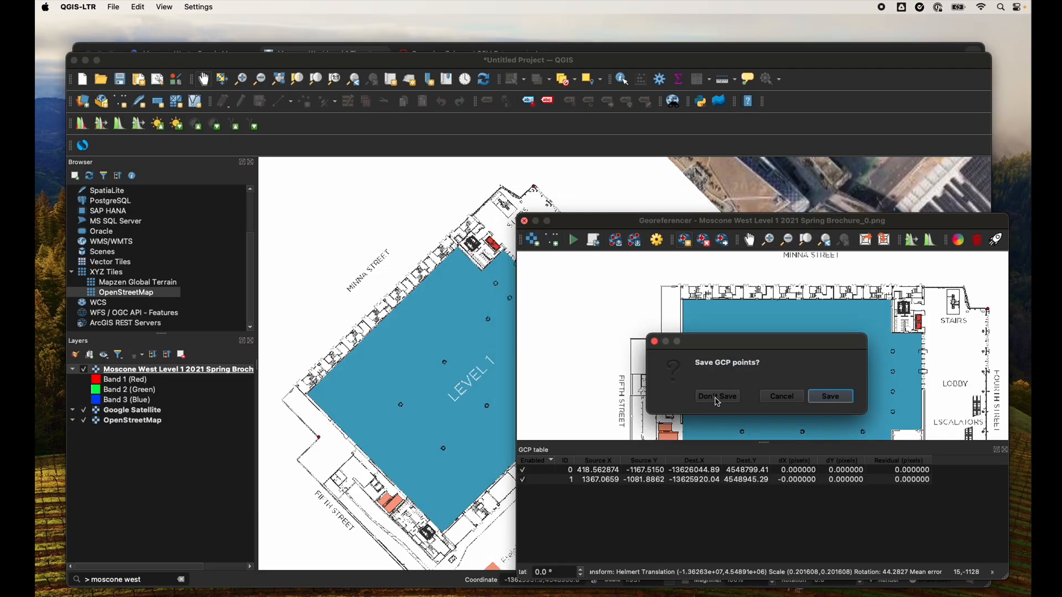
left_click(719, 398)
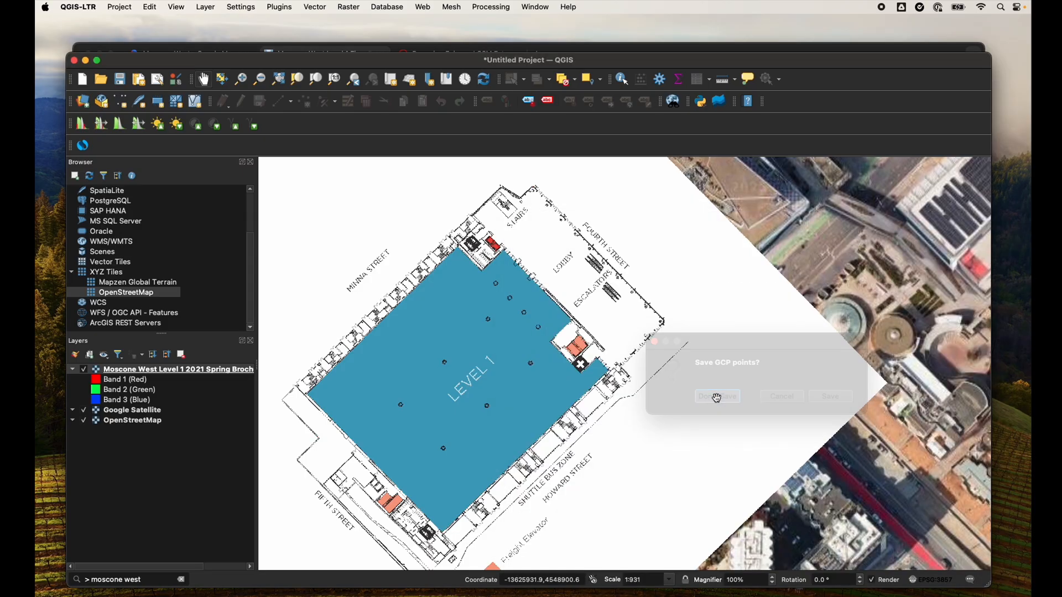
Set the georeferenced floor plan layer's blending mode to Multiply in its symbology properties
left_click_drag(699, 325, 835, 306)
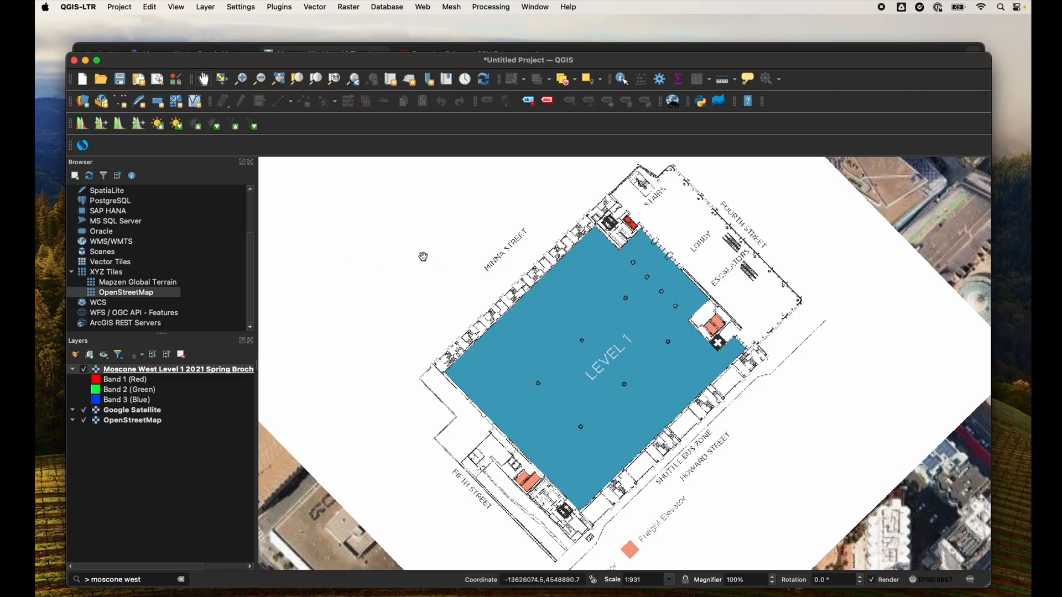
right_click(182, 375)
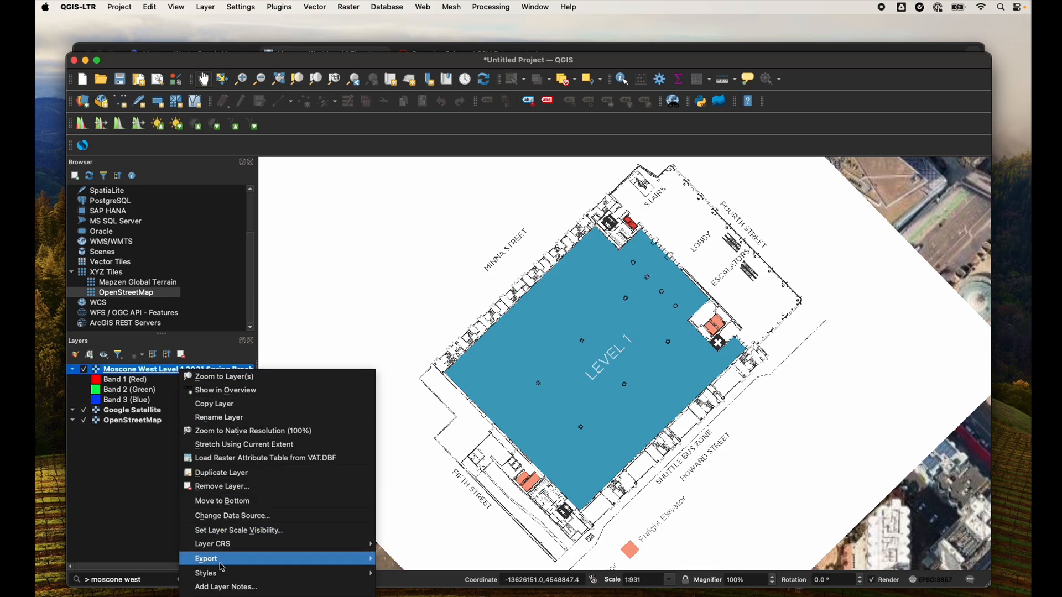
left_click(213, 593)
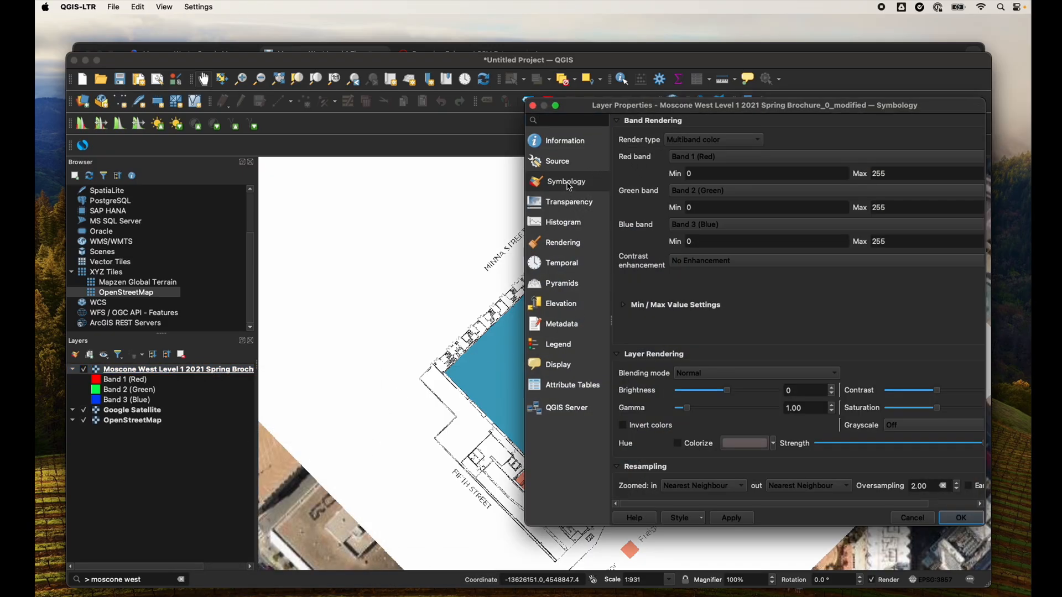
left_click(722, 376)
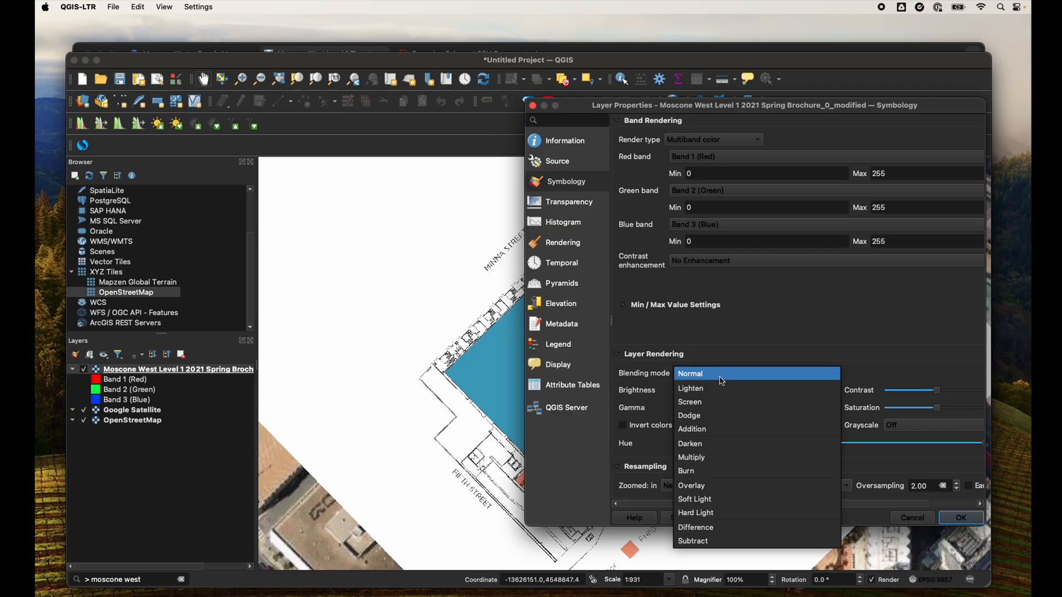
left_click(706, 458)
left_click(743, 520)
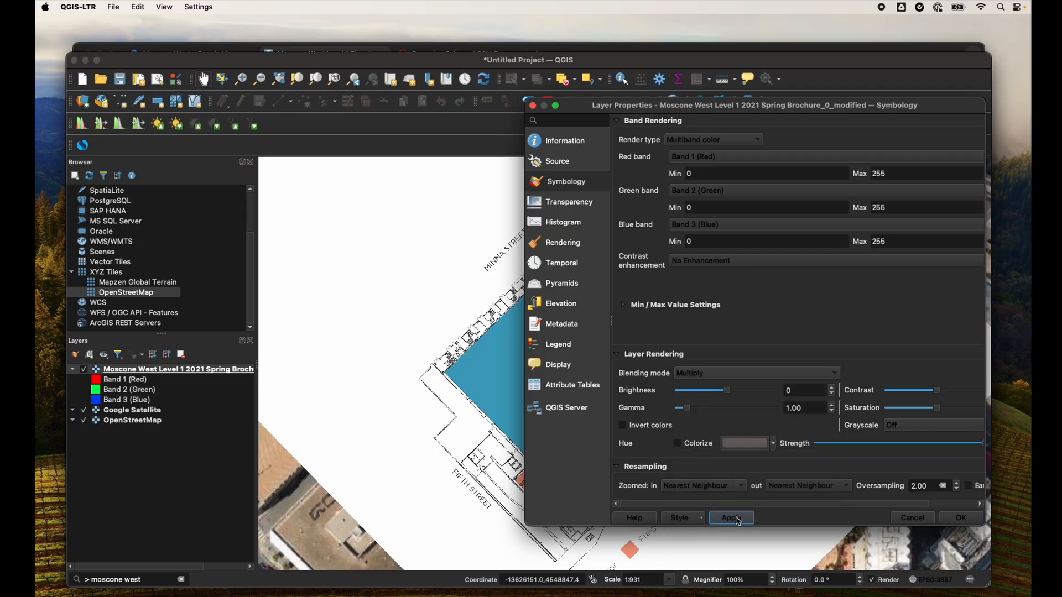
left_click(962, 520)
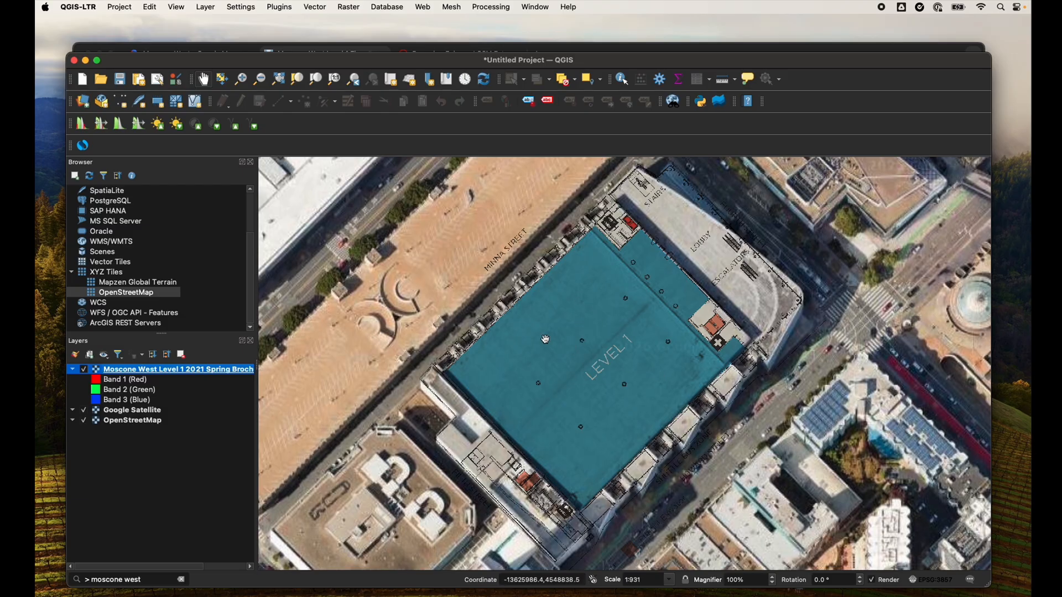
Check the floor plan's alignment with the building up close and against the satellite and OpenStreetMap basemaps, hiding both and restoring them
scroll(500, 235, "up", 2)
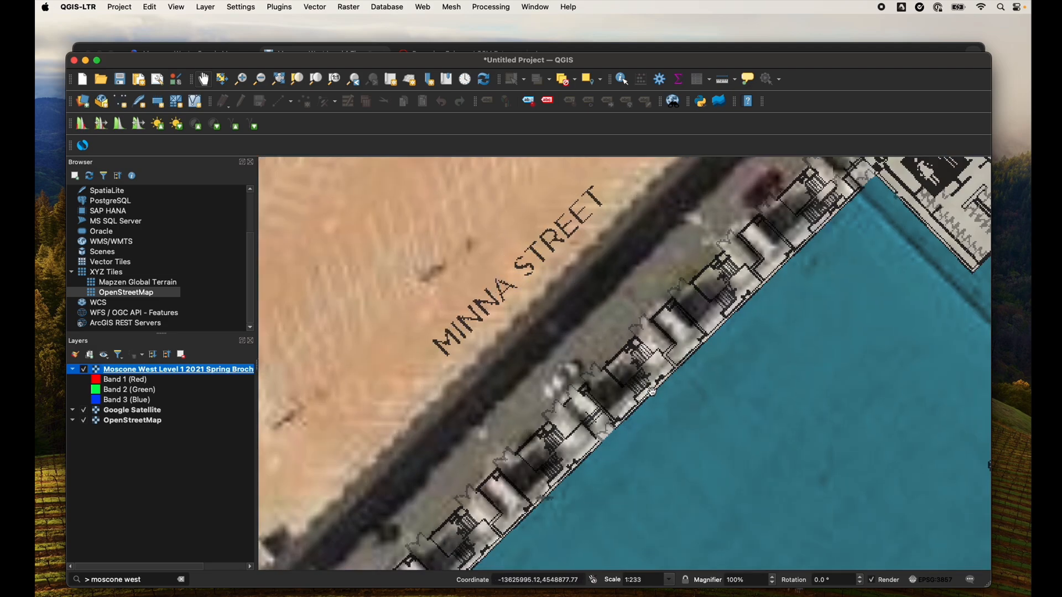
scroll(517, 224, "down", 2)
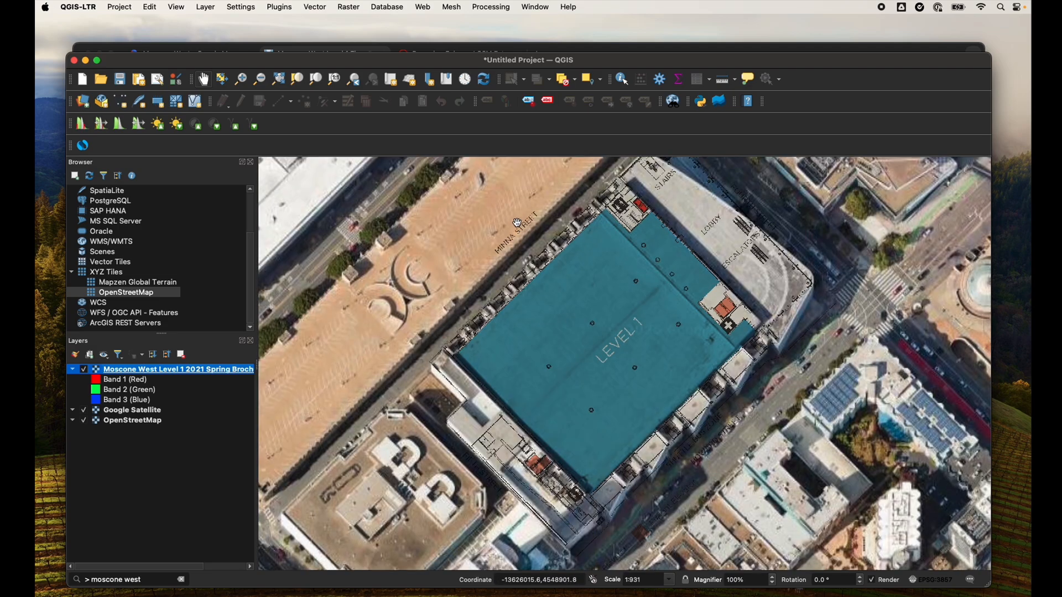
left_click_drag(696, 320, 702, 339)
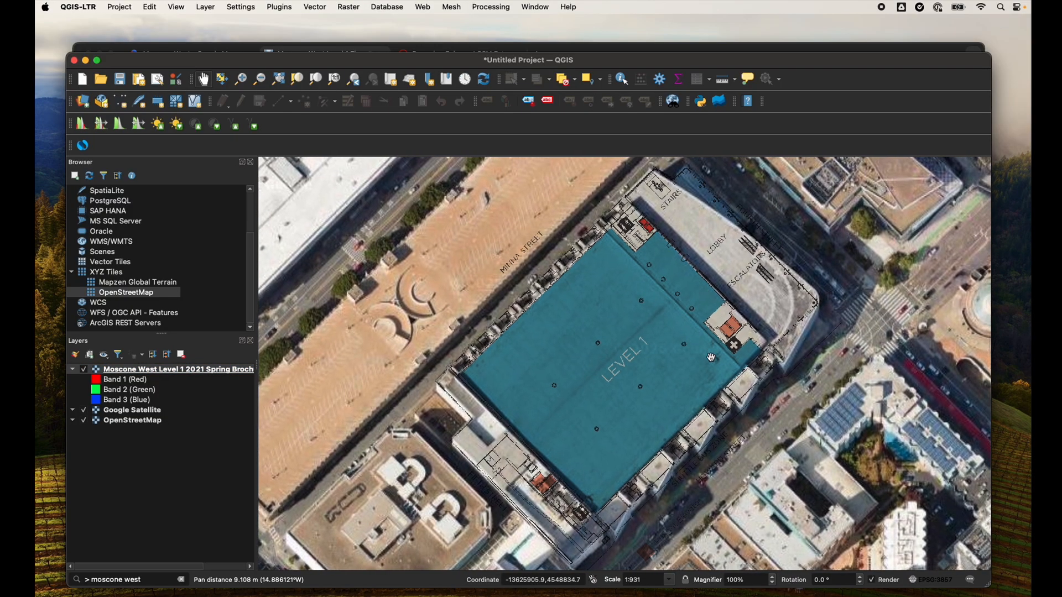
left_click(84, 411)
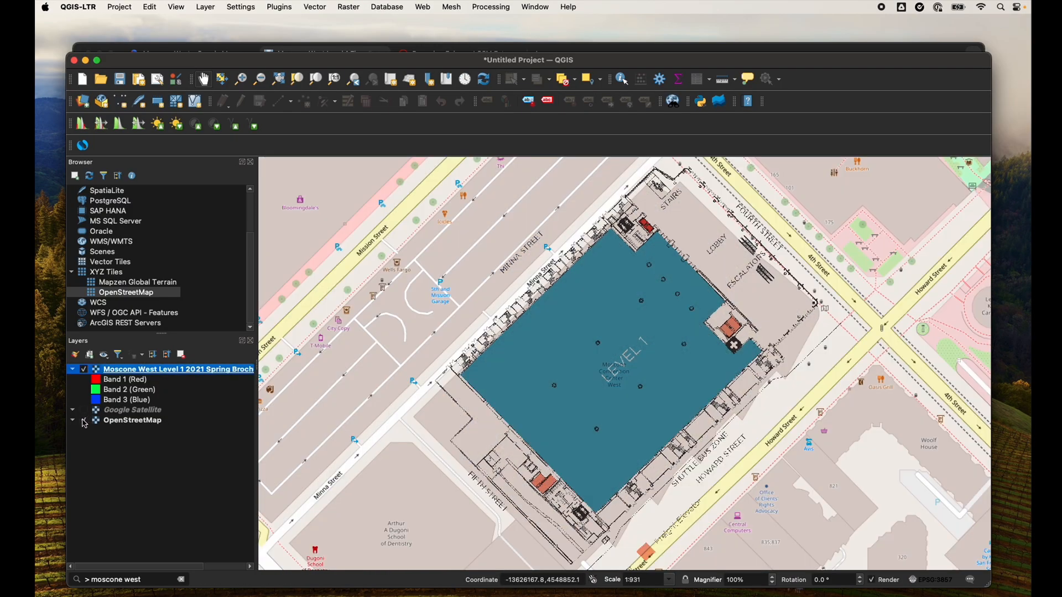
left_click(84, 421)
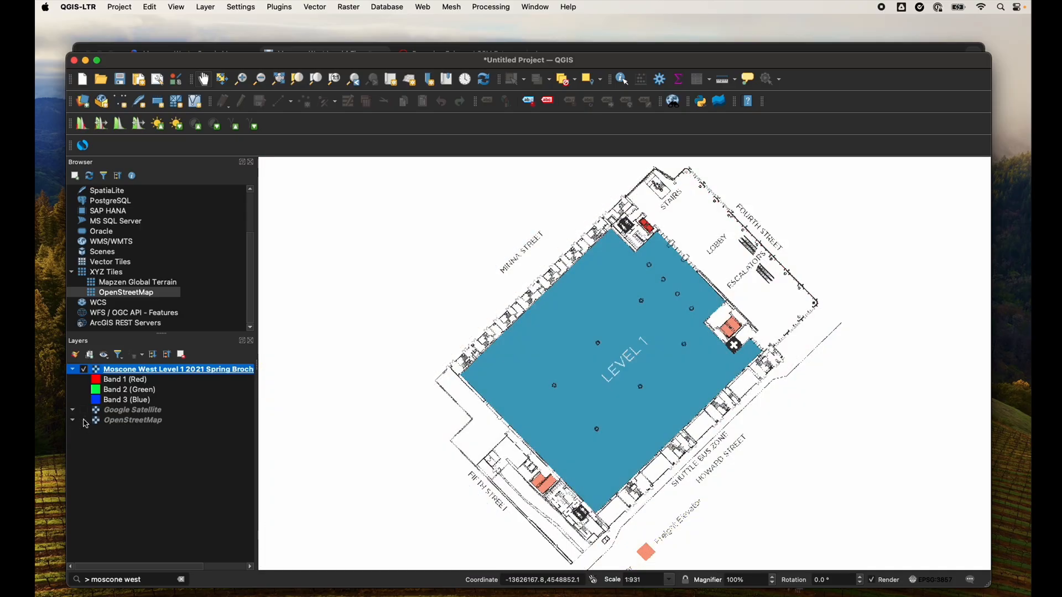
left_click(84, 423)
left_click(84, 413)
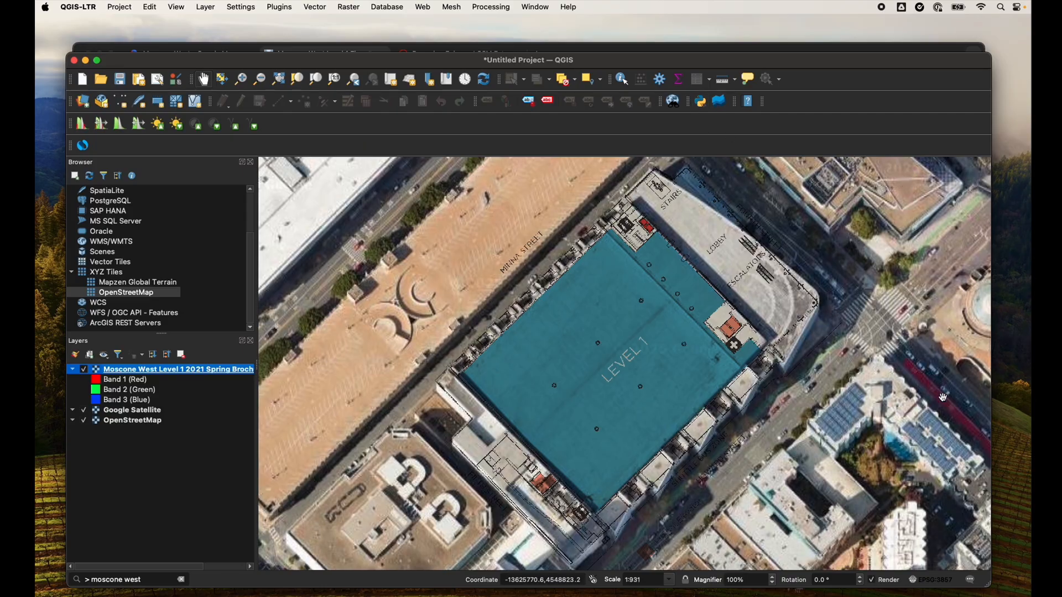
Open the Generate XYZ tiles (MBTiles) raster tool and set its extent to the current map canvas extent
left_click(660, 81)
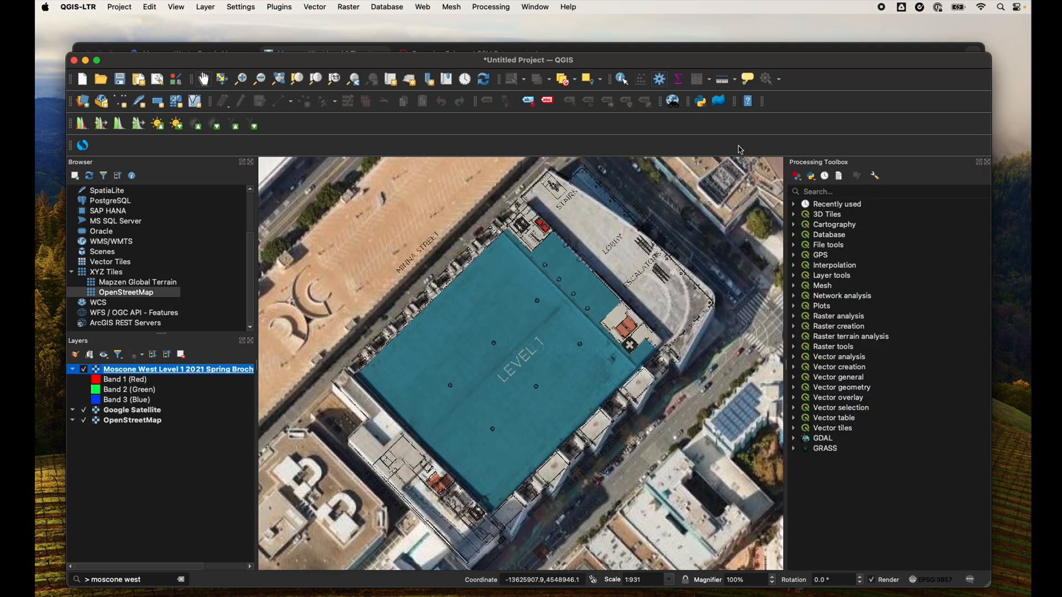
left_click(852, 192)
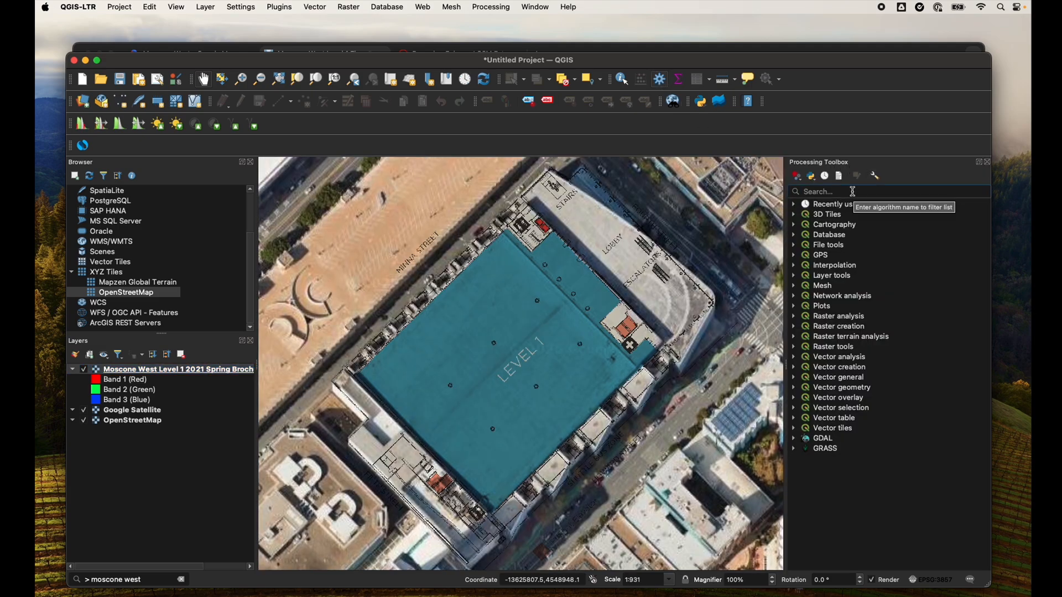
type("mbtiles")
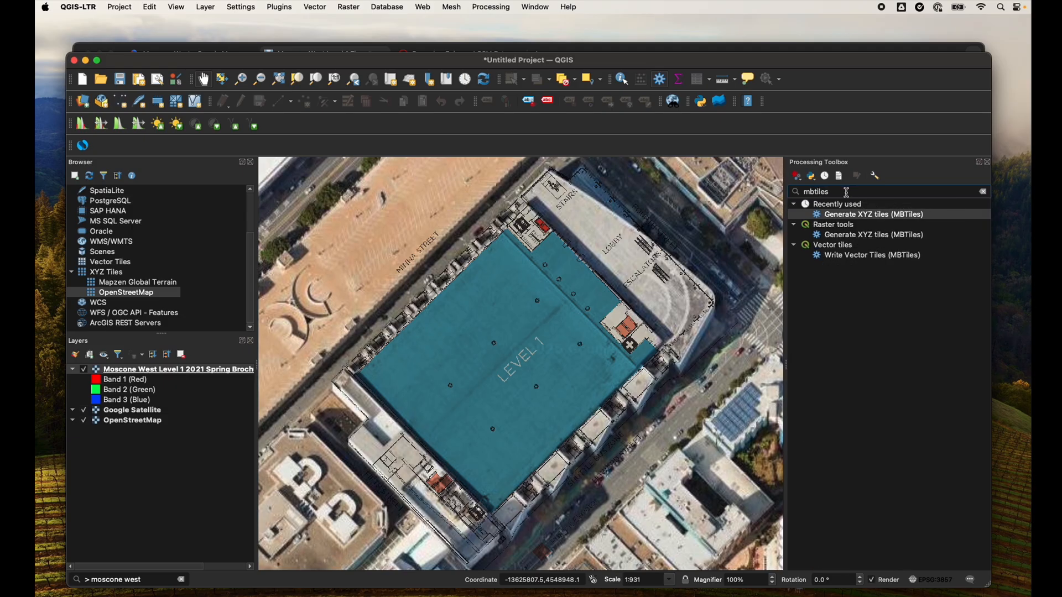
left_click(902, 238)
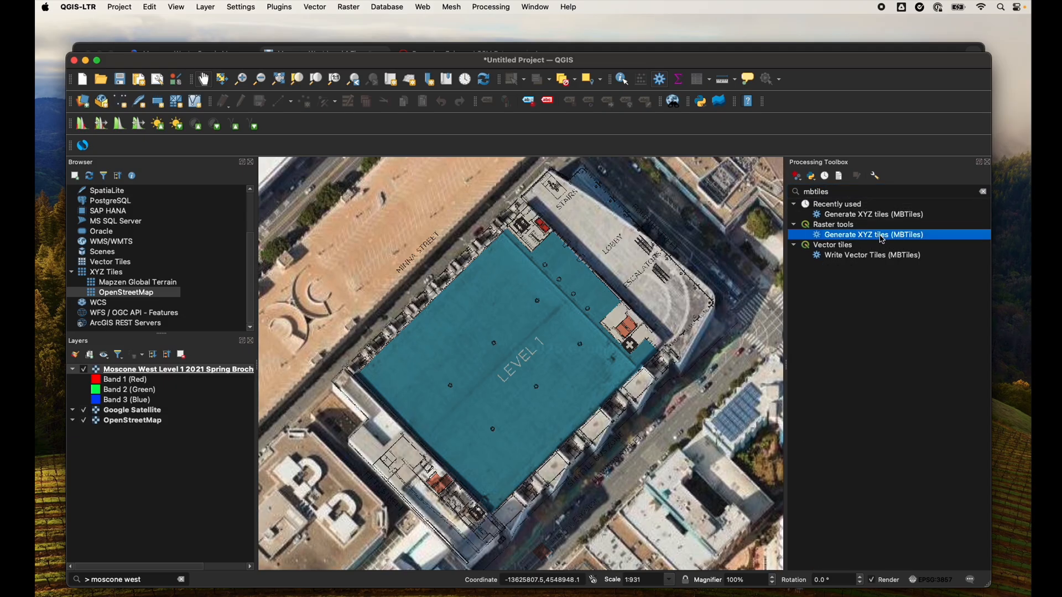
double_click(883, 239)
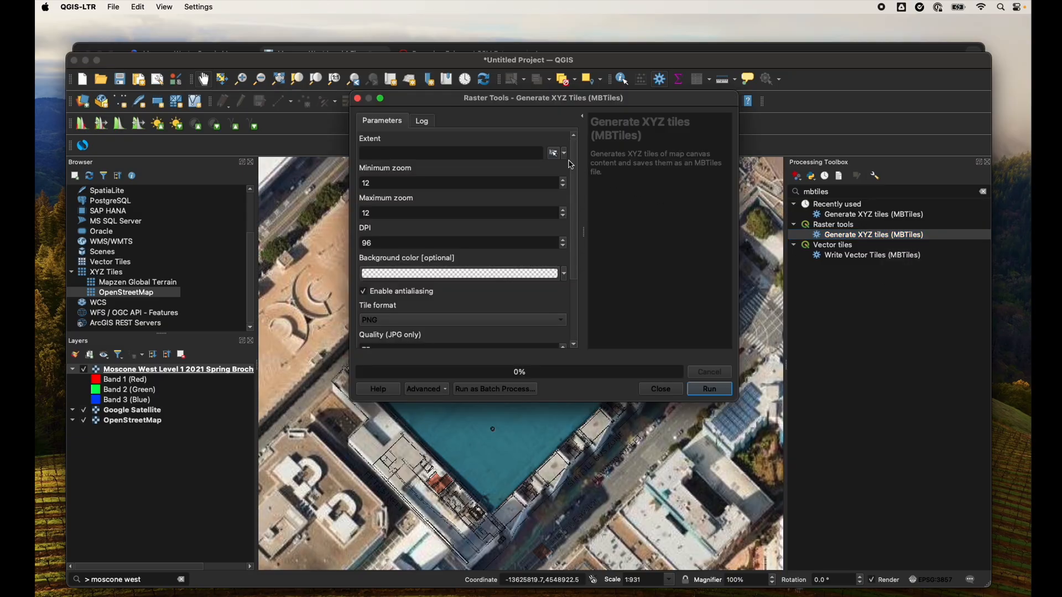
left_click(564, 155)
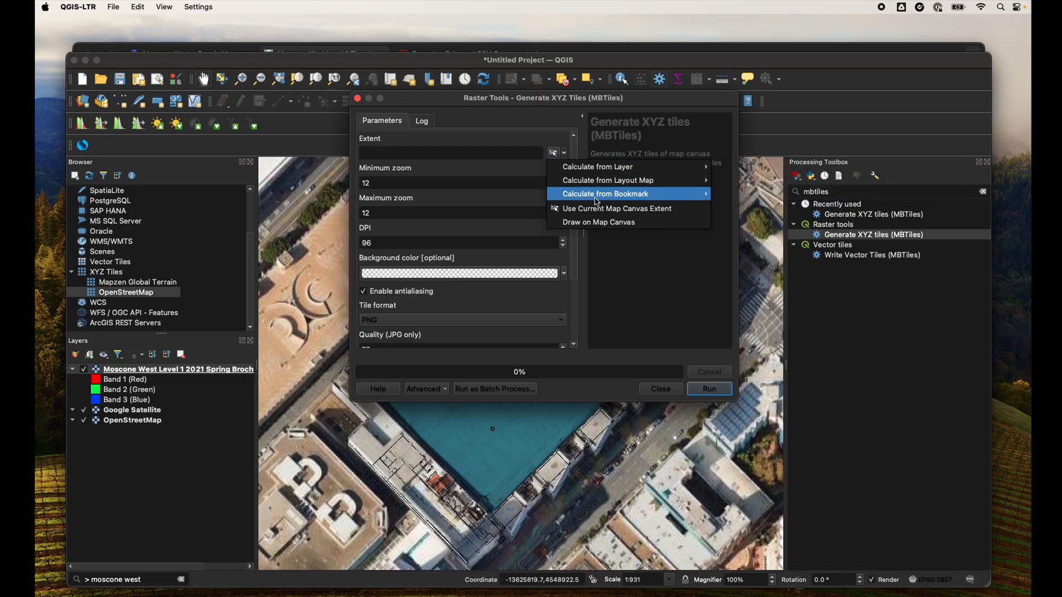
left_click(615, 210)
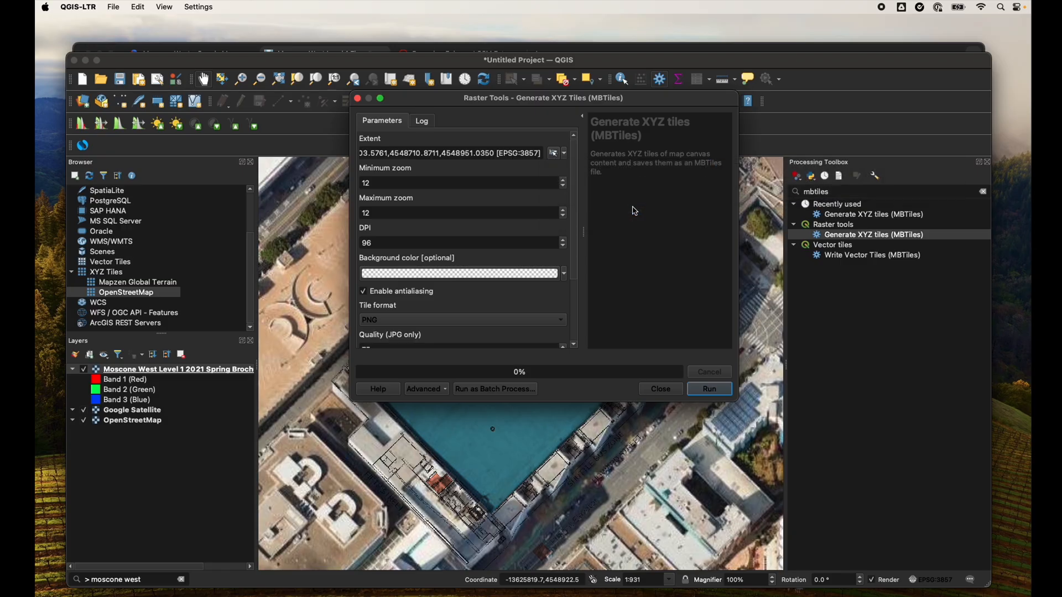
Set the tile generation's minimum zoom to 0 and maximum zoom to 20
double_click(384, 183)
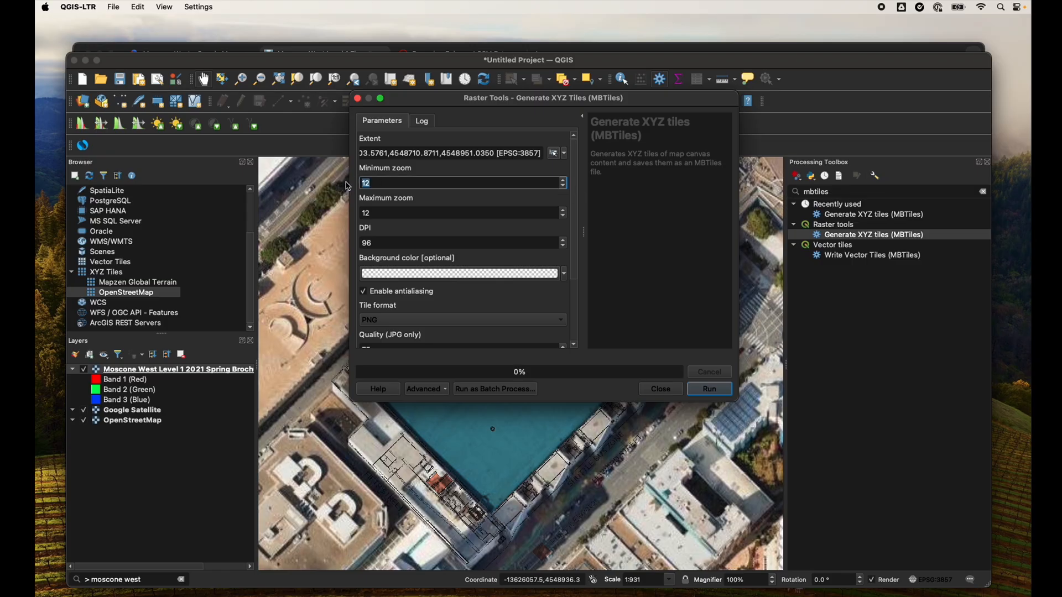
type("0")
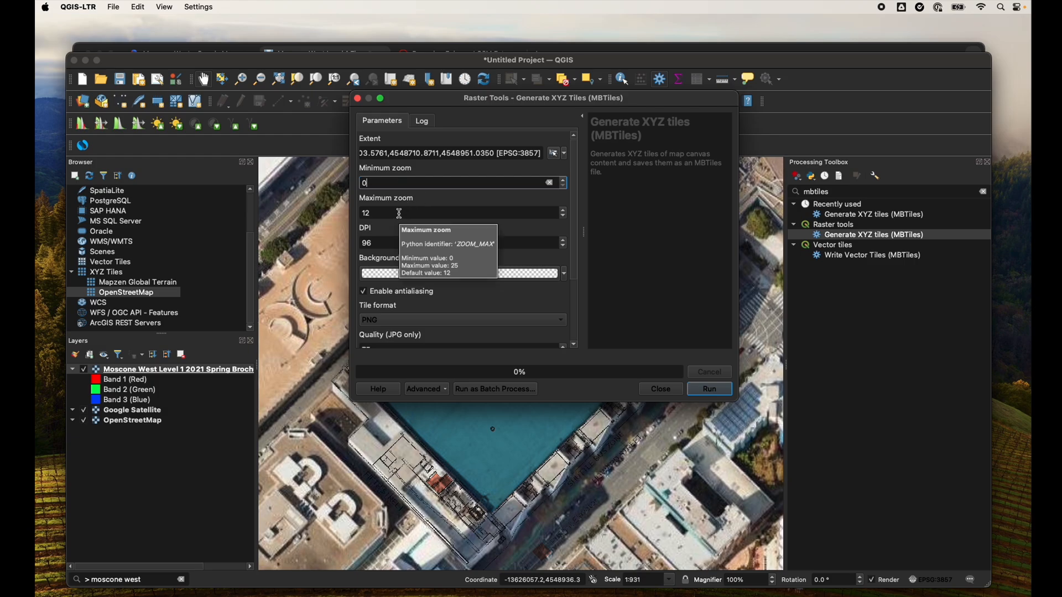
key("Tab")
type("1")
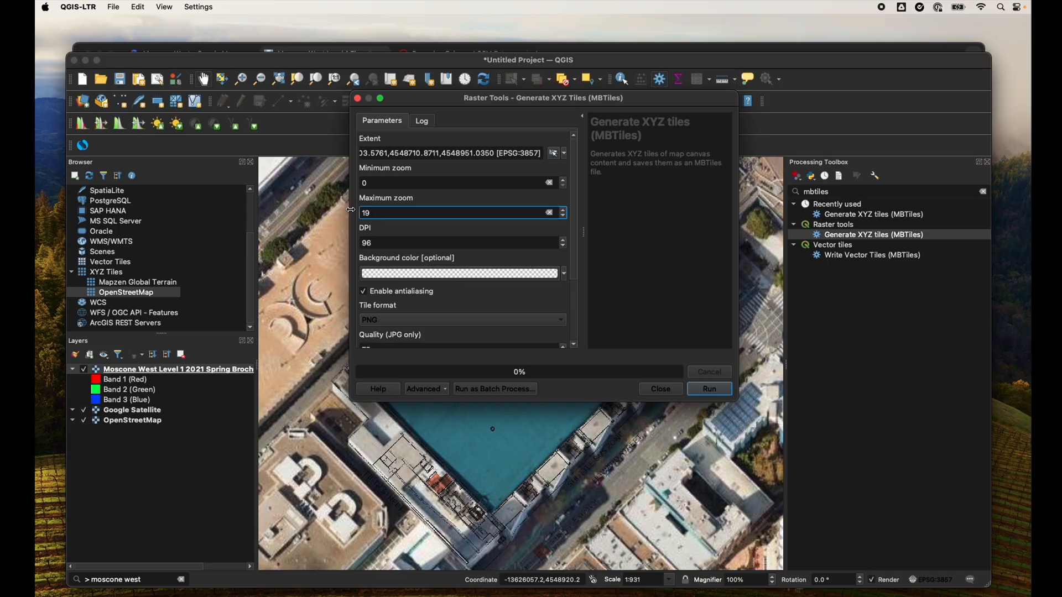
double_click(387, 211)
type("2")
Set the tile output to an MBTiles file named moscone_tiles in the Moscone Conference folder
scroll(579, 249, "down", 3)
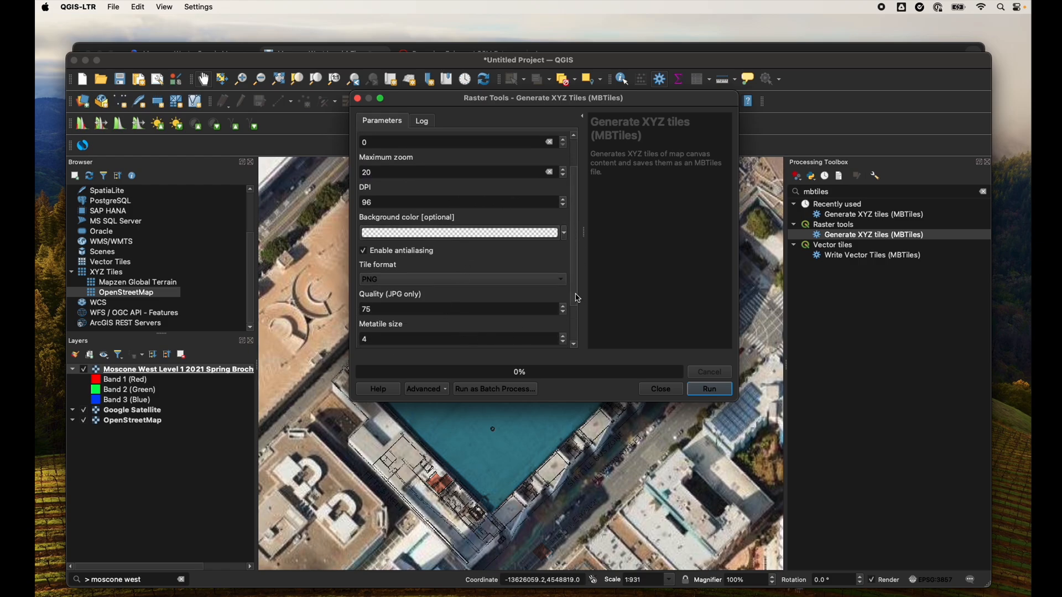
scroll(578, 338, "down", 3)
left_click(562, 317)
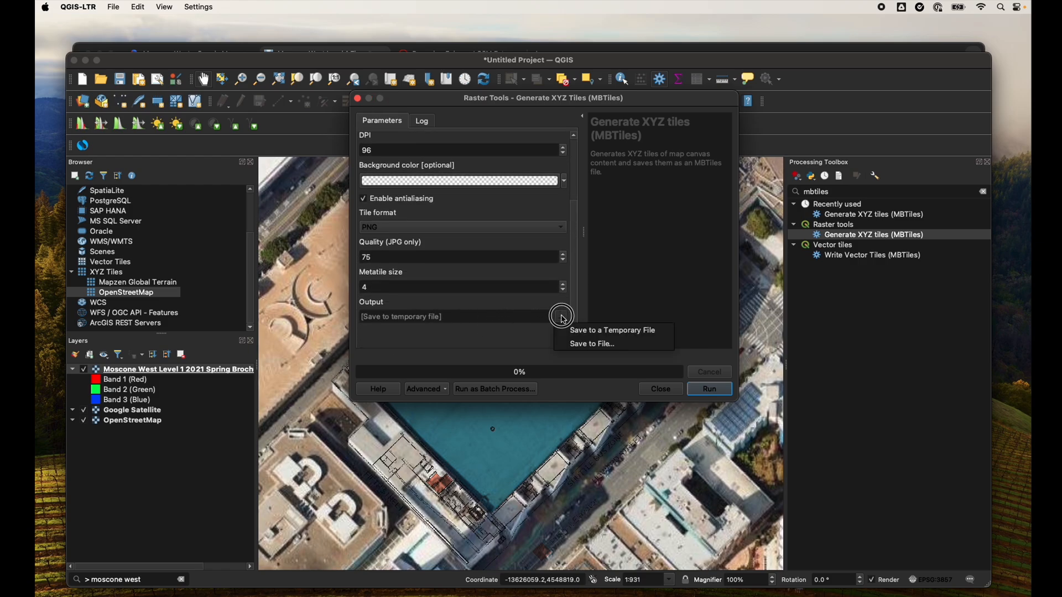
left_click(582, 343)
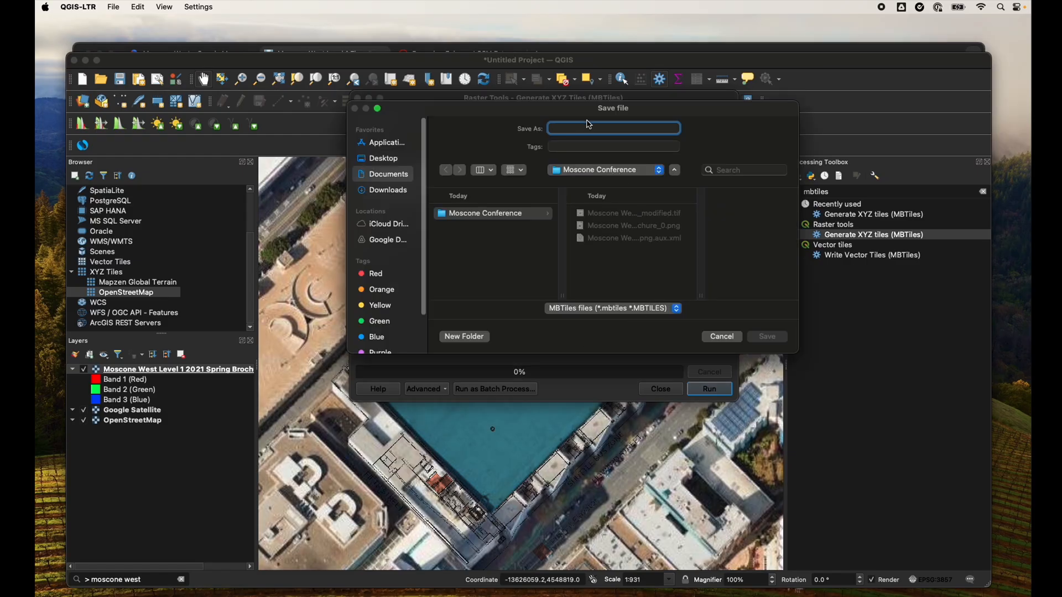
type("moscone_tiles")
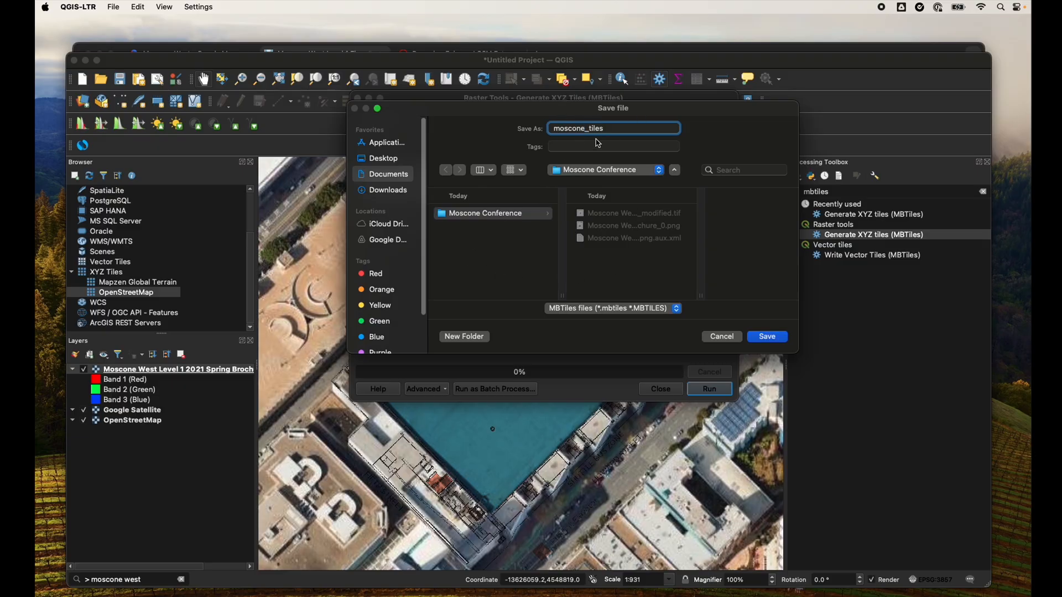
left_click(768, 337)
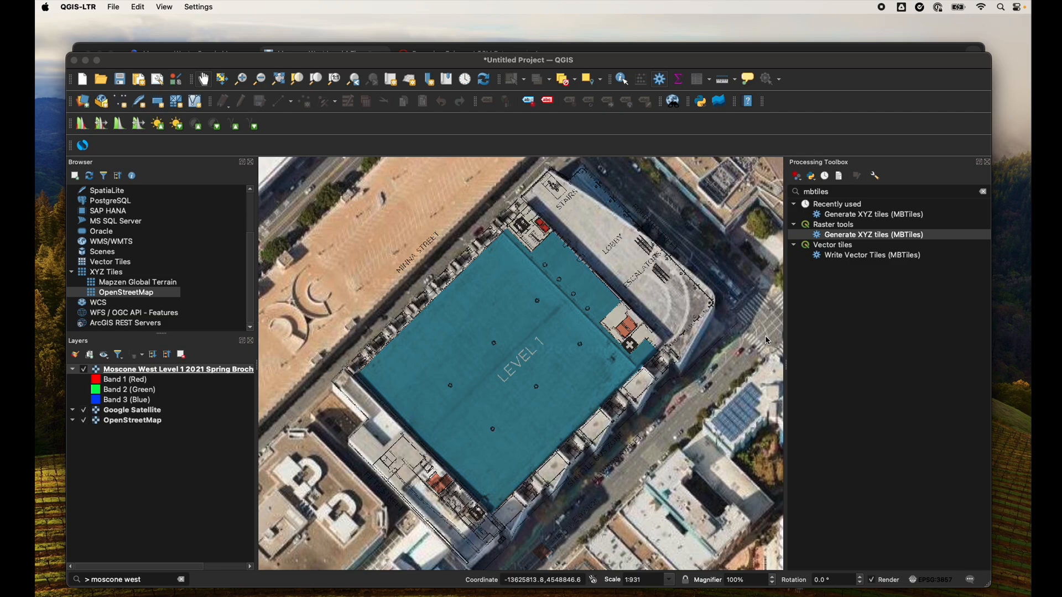
Run the MBTiles generation, moving the main window aside to reach the tool, and close the tool
left_click_drag(592, 66, 586, 435)
left_click(534, 100)
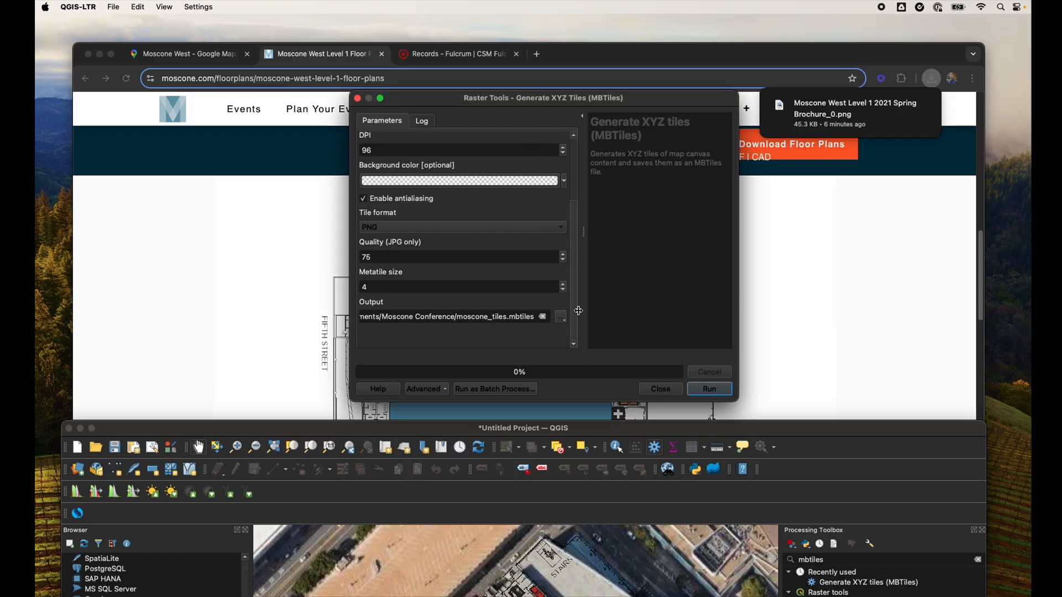
left_click(710, 389)
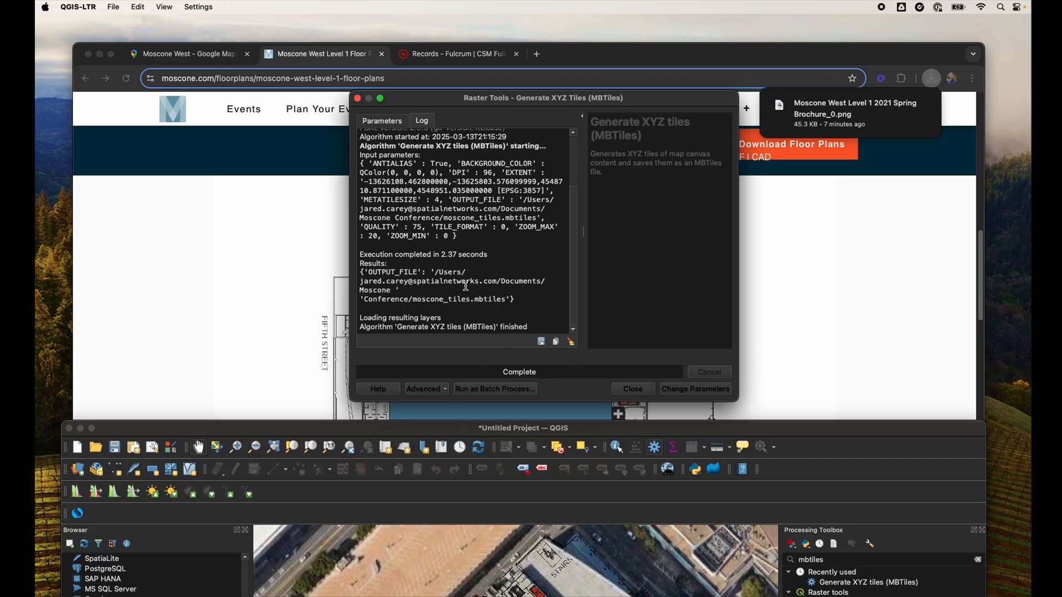
left_click(636, 390)
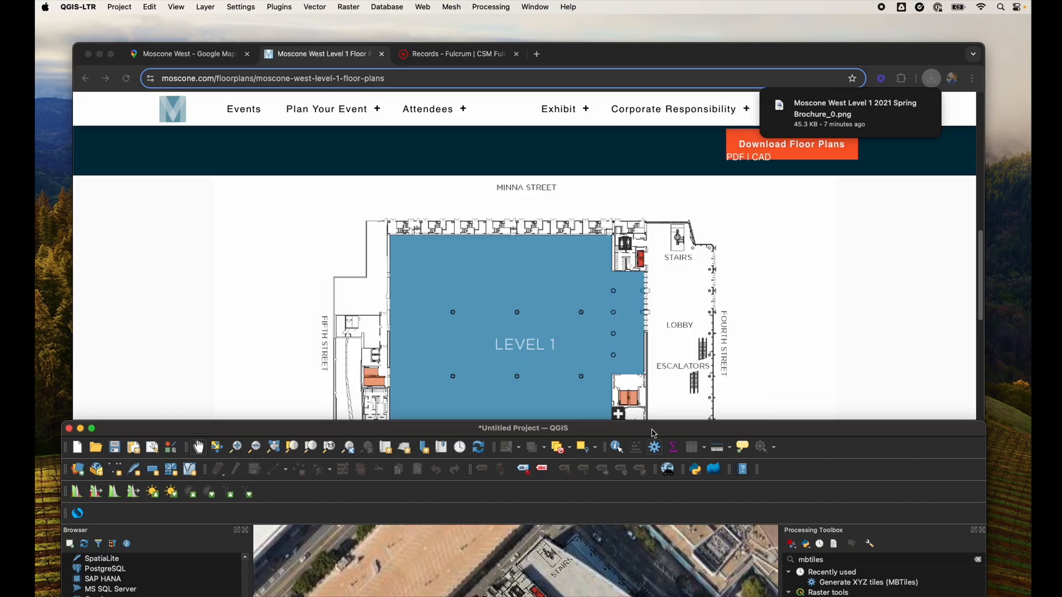
left_click_drag(654, 433, 683, 157)
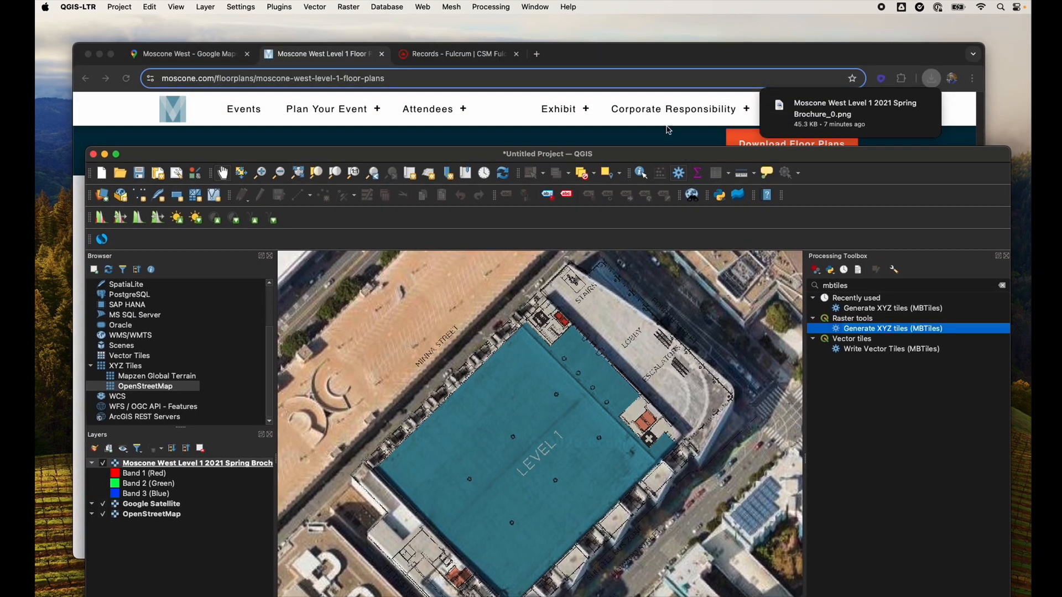
Switch to Fulcrum in Chrome and start a new map layer from the Map Layers page
left_click(603, 57)
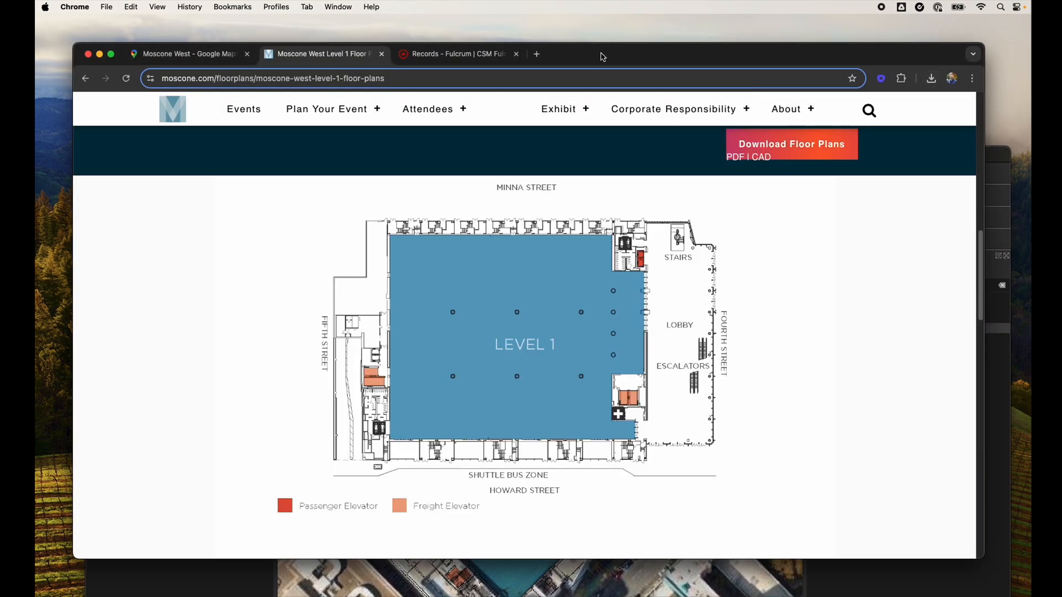
left_click(446, 54)
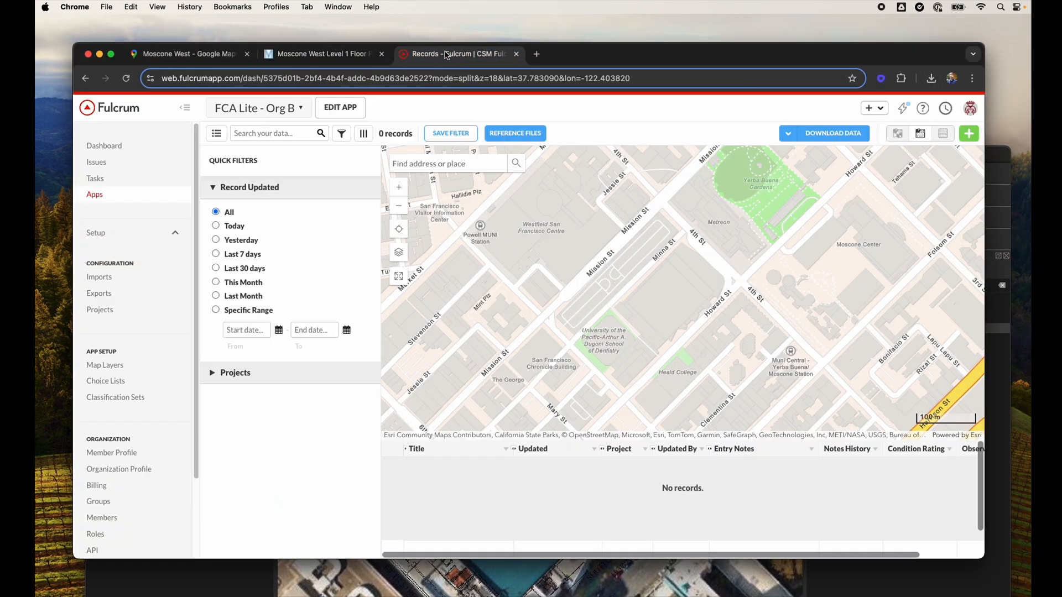
left_click(106, 367)
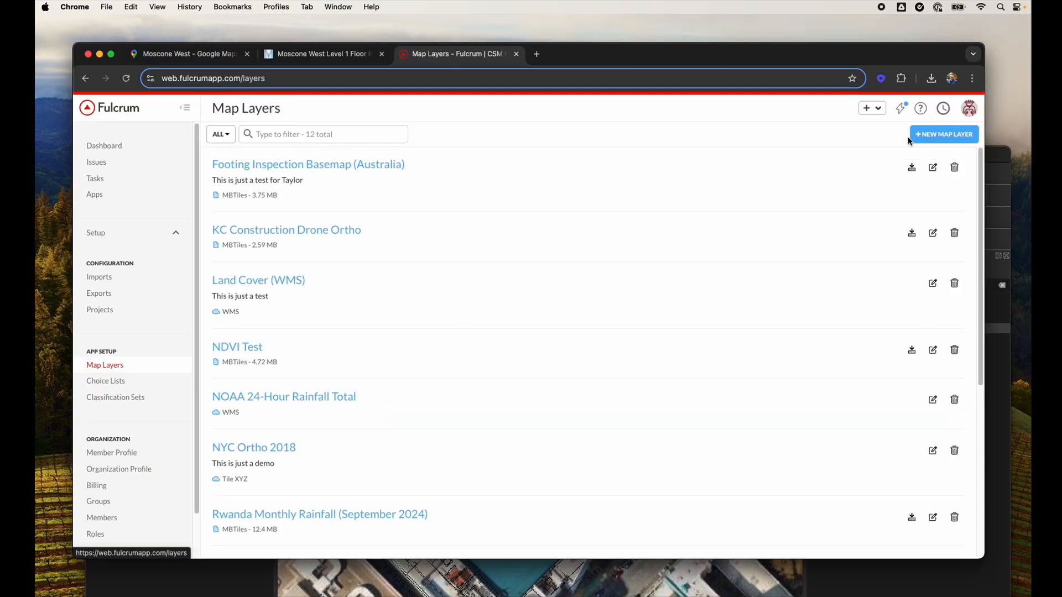
left_click(943, 136)
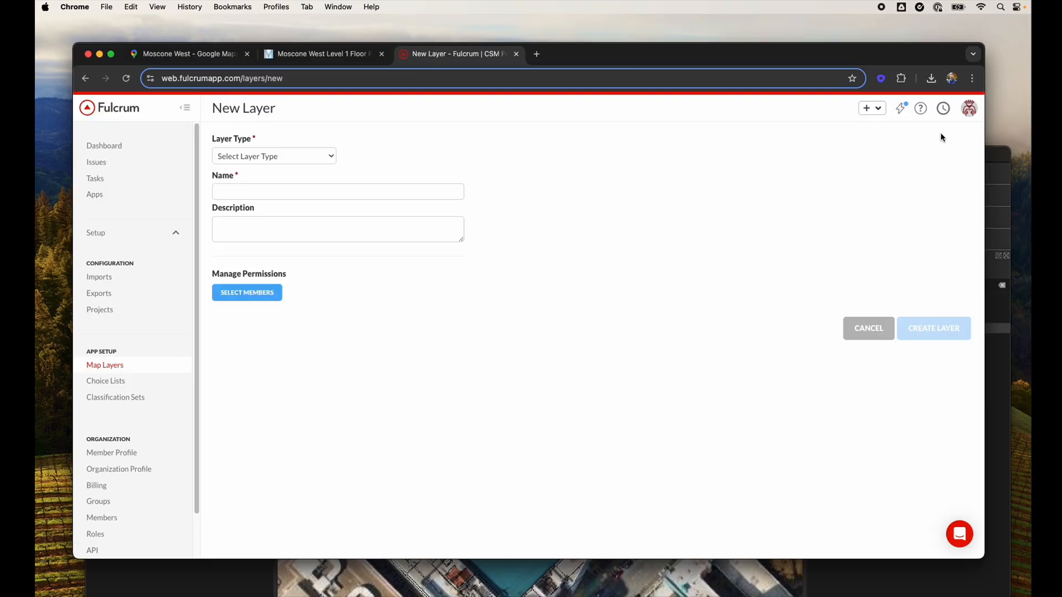
Set the new layer's type to MBTiles and upload moscone_tiles.mbtiles from the Moscone Conference folder
left_click(265, 157)
left_click(238, 171)
left_click(332, 324)
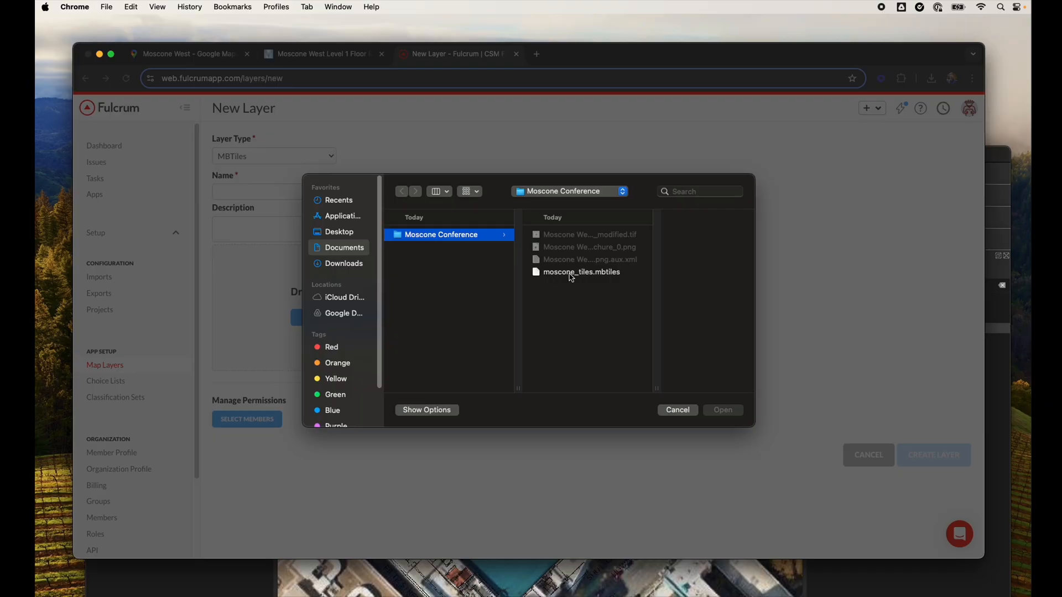
left_click(577, 274)
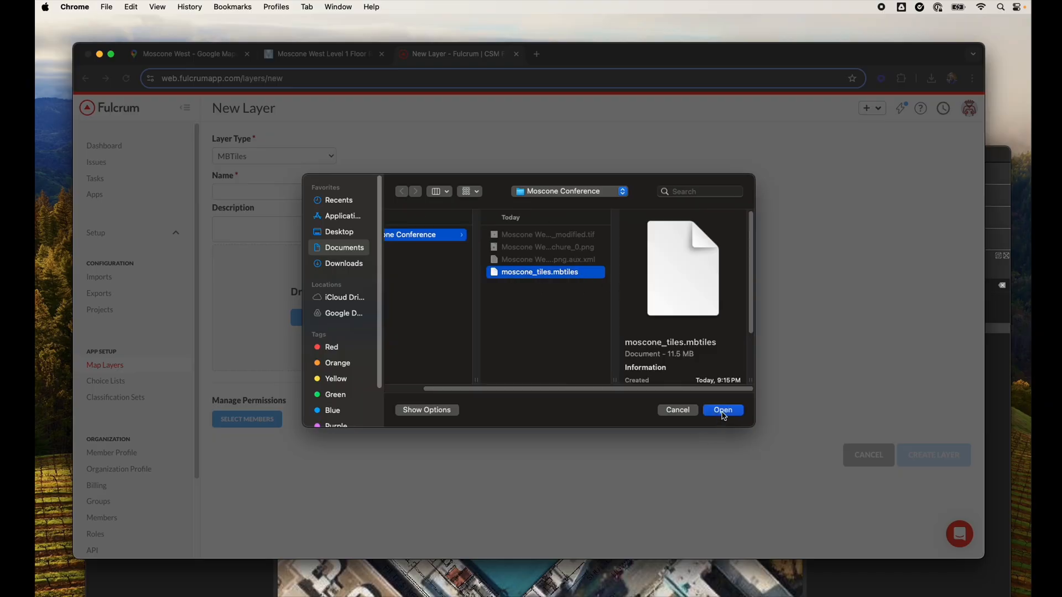
left_click(724, 412)
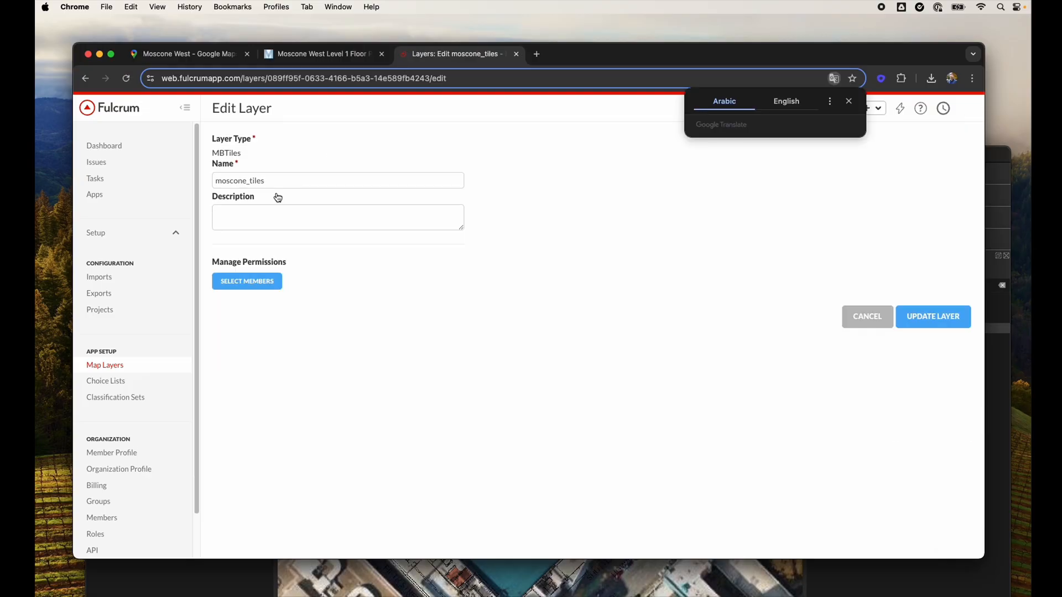
Change the uploaded map layer's name to "Moscone West"
double_click(253, 182)
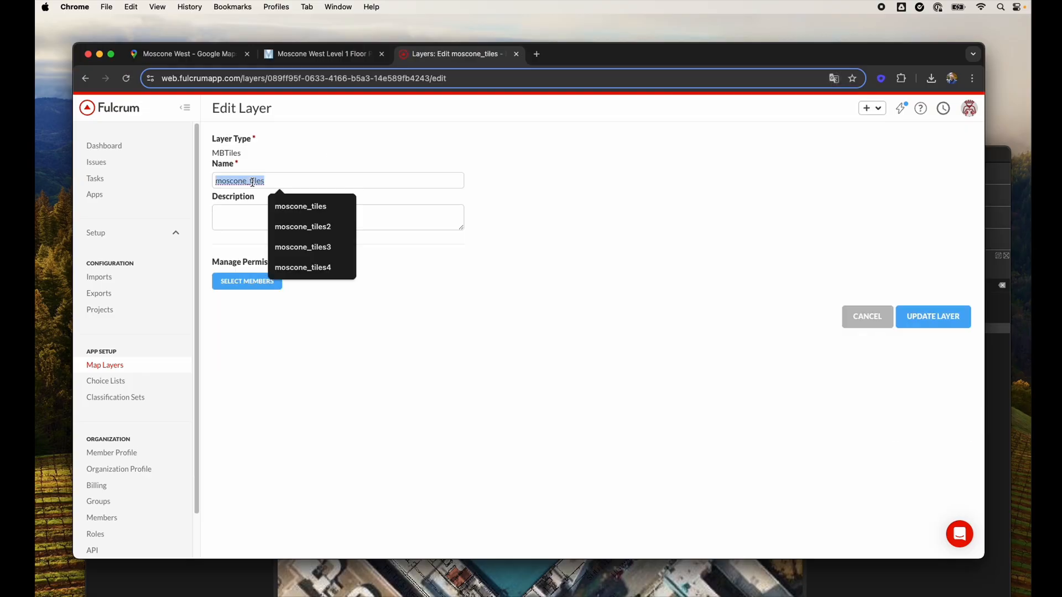
type("Moscone Wes")
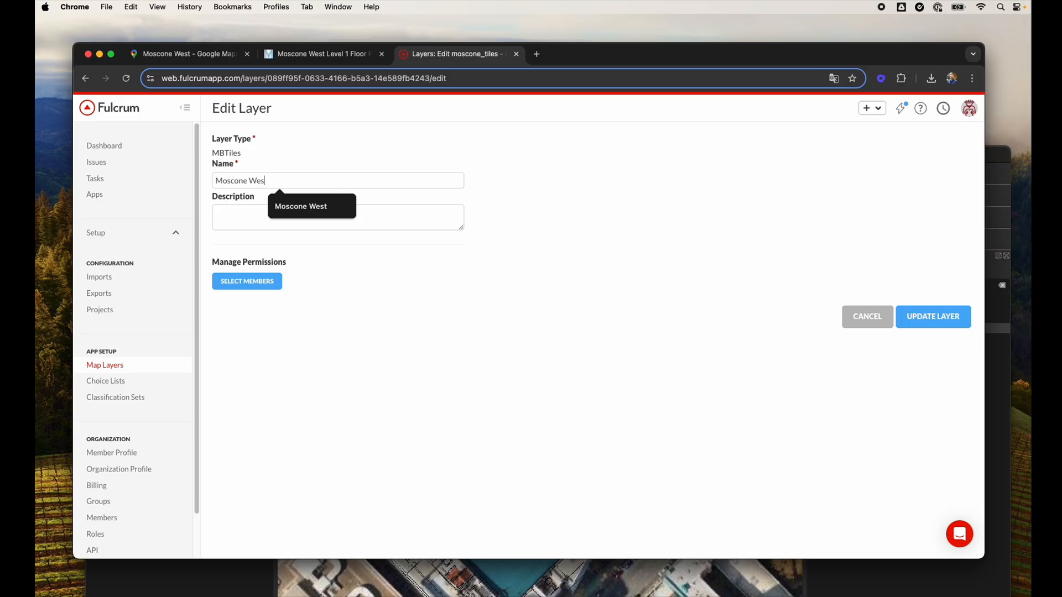
type("t")
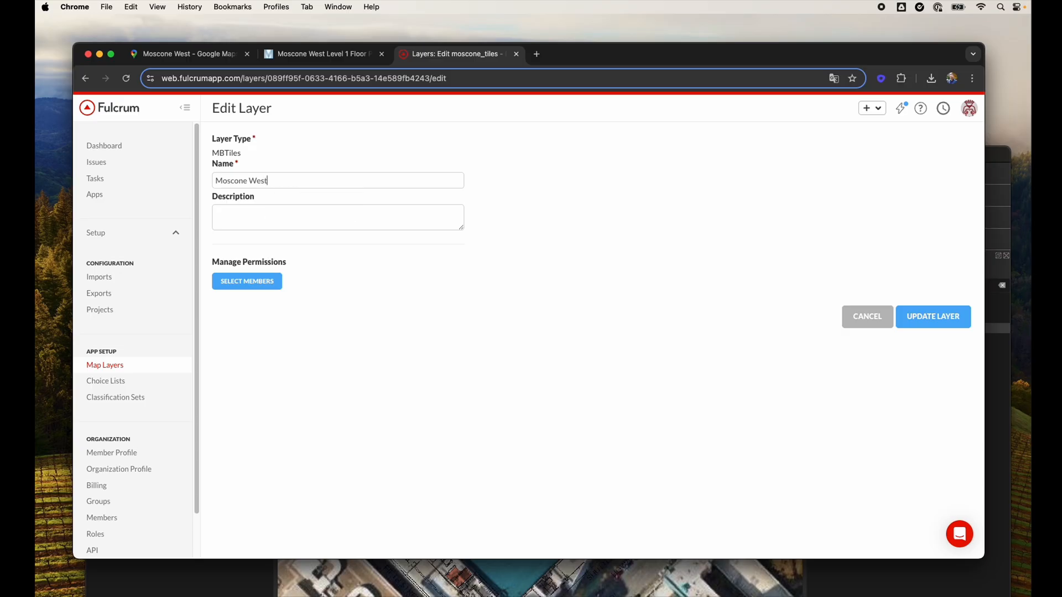
Give the first available member, who has the Manager role, permission to the Moscone West layer and update the layer
left_click(255, 286)
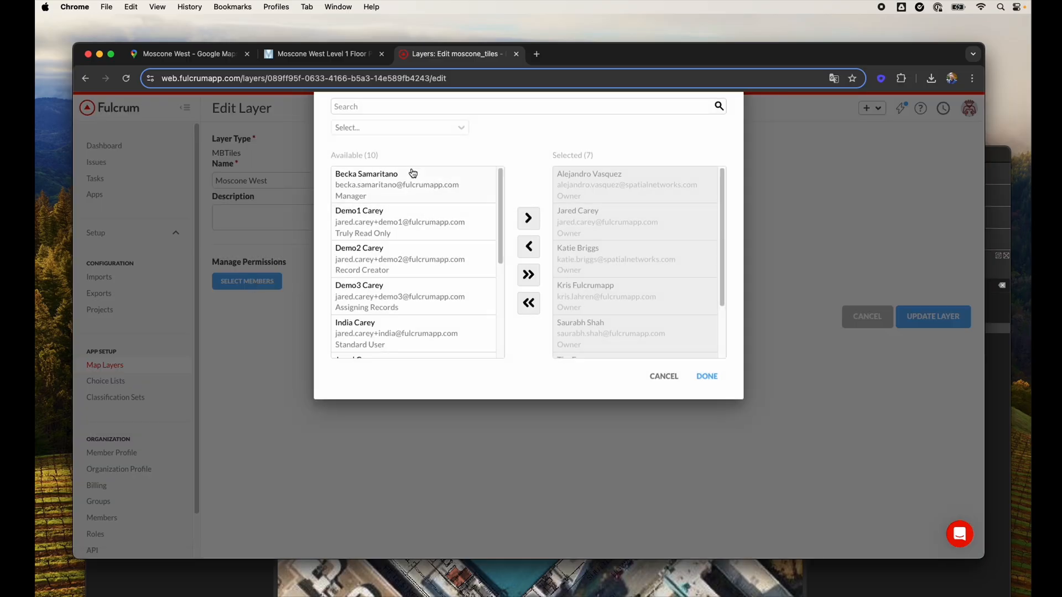
left_click(403, 182)
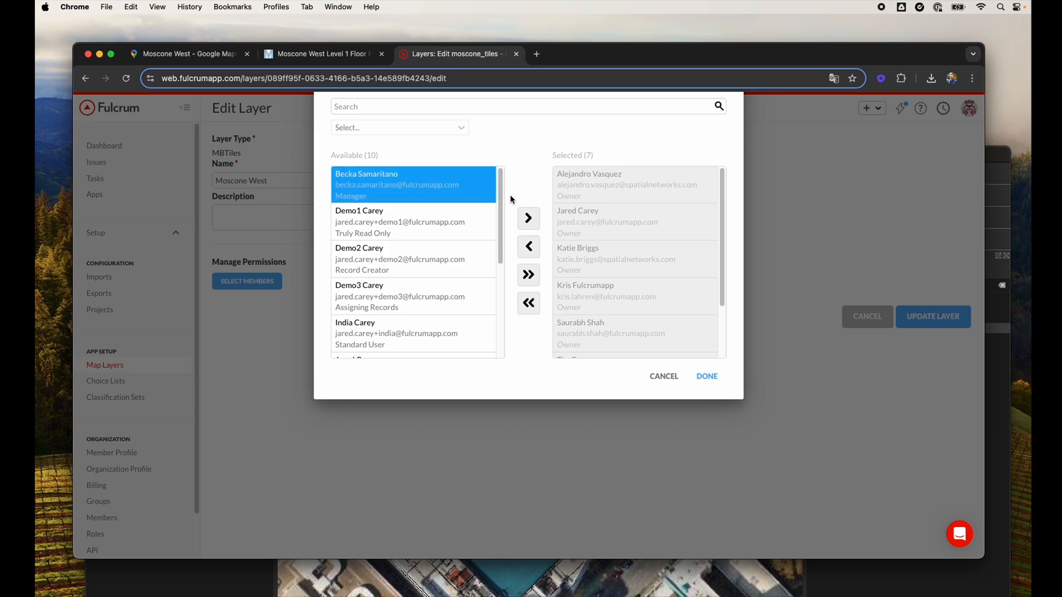
left_click(527, 219)
left_click(706, 378)
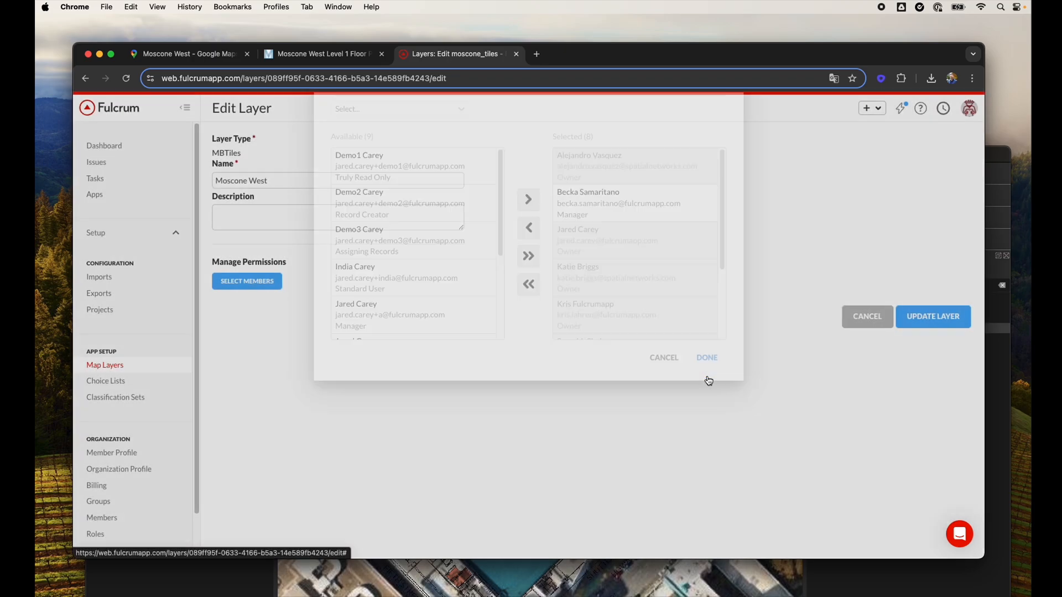
left_click(920, 314)
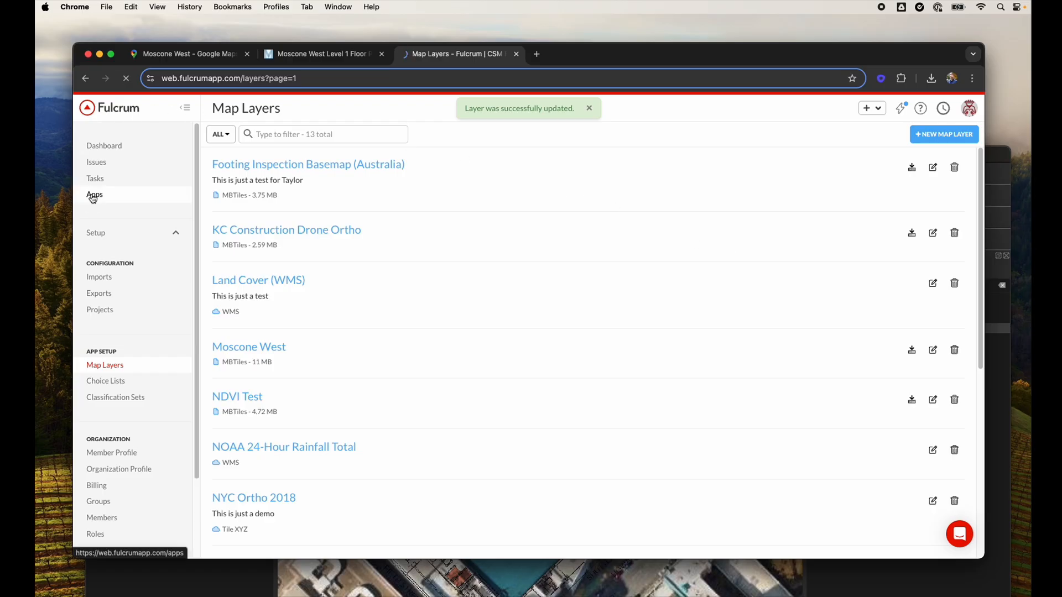
Open the FCA Lite - Org B app from the Apps page and view its records
left_click(93, 196)
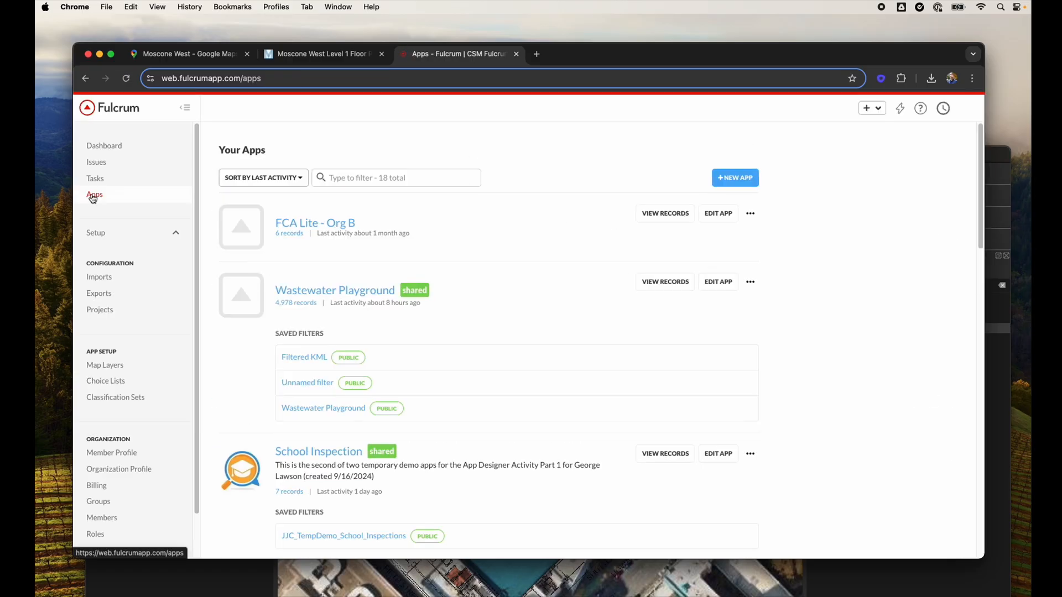
left_click(312, 223)
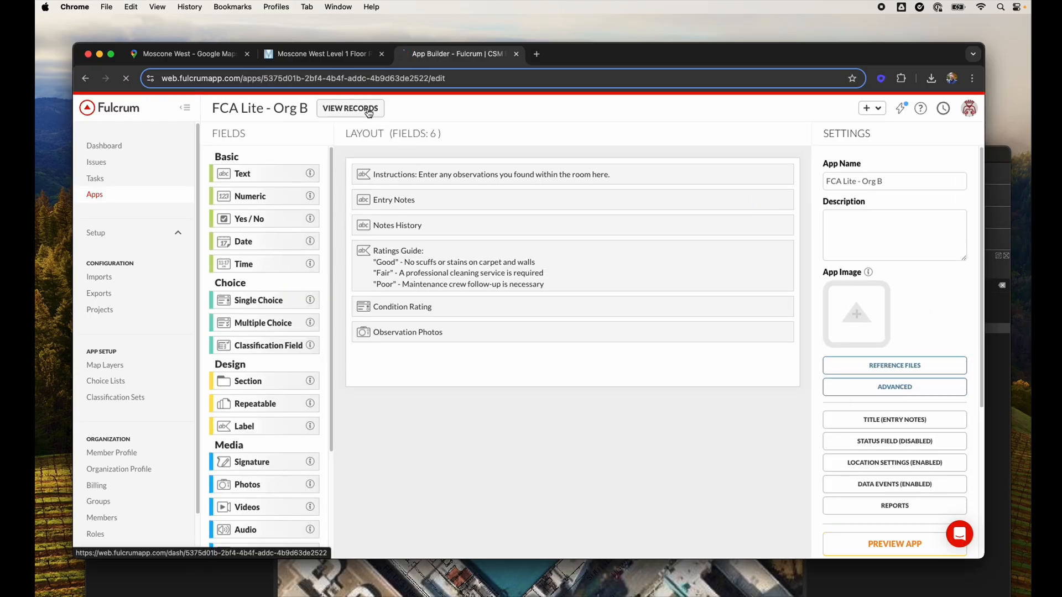
left_click(366, 108)
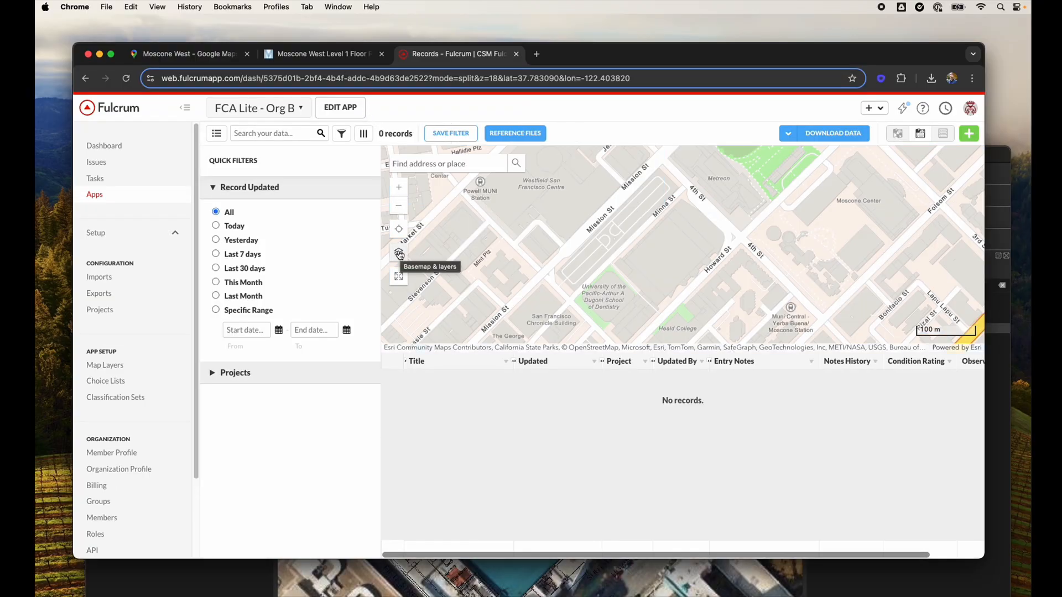
Add the Moscone West MBTiles layer to the records map, keeping the Streets basemap
left_click(399, 254)
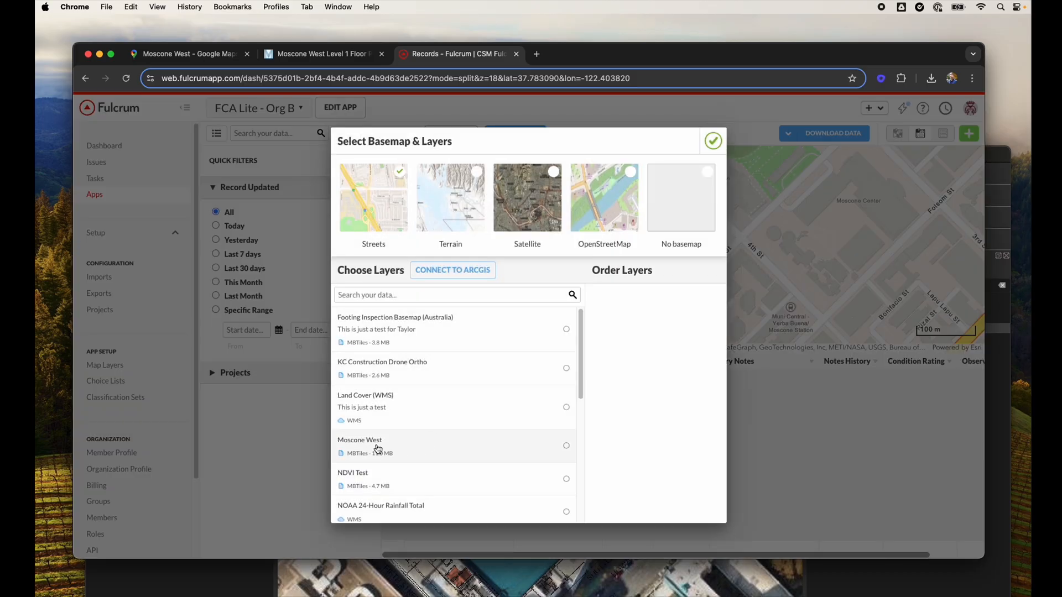
left_click(406, 449)
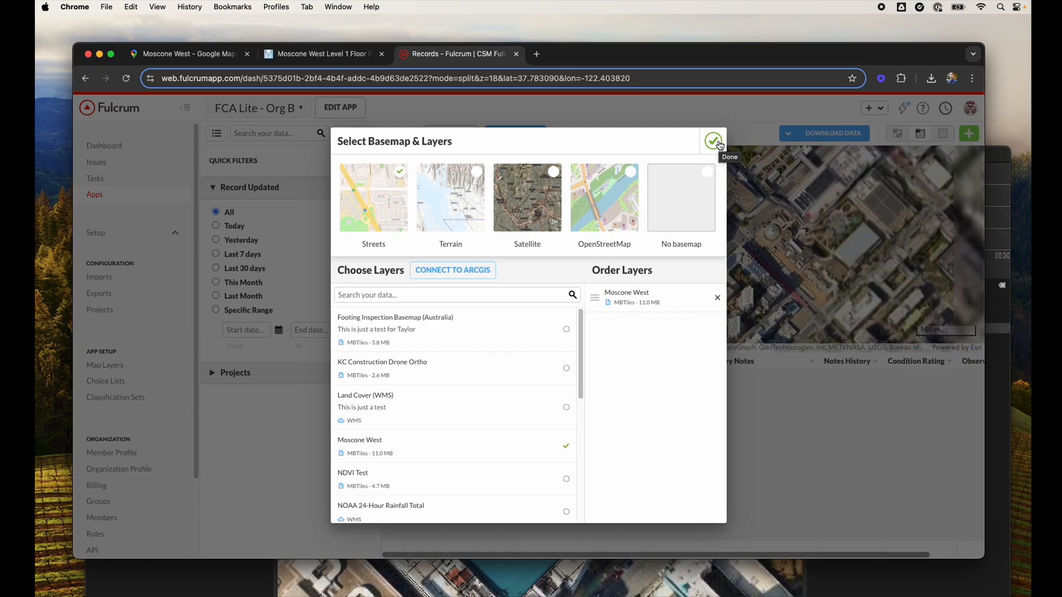
left_click(714, 141)
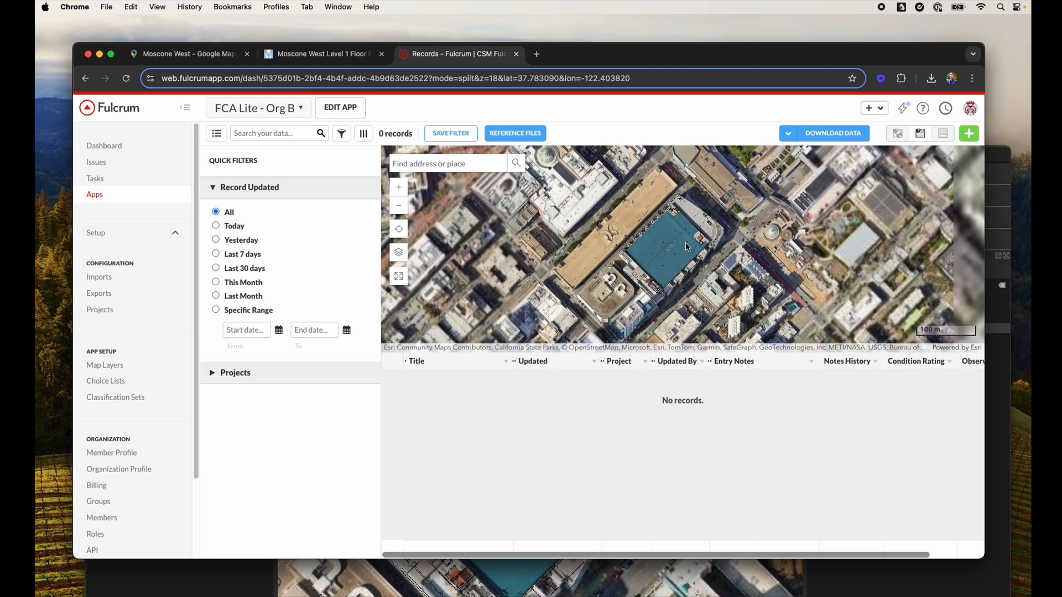
Examine the floor plan overlay up close, enlarging the map area and centring on the stairs and lobby
scroll(681, 270, "up", 5)
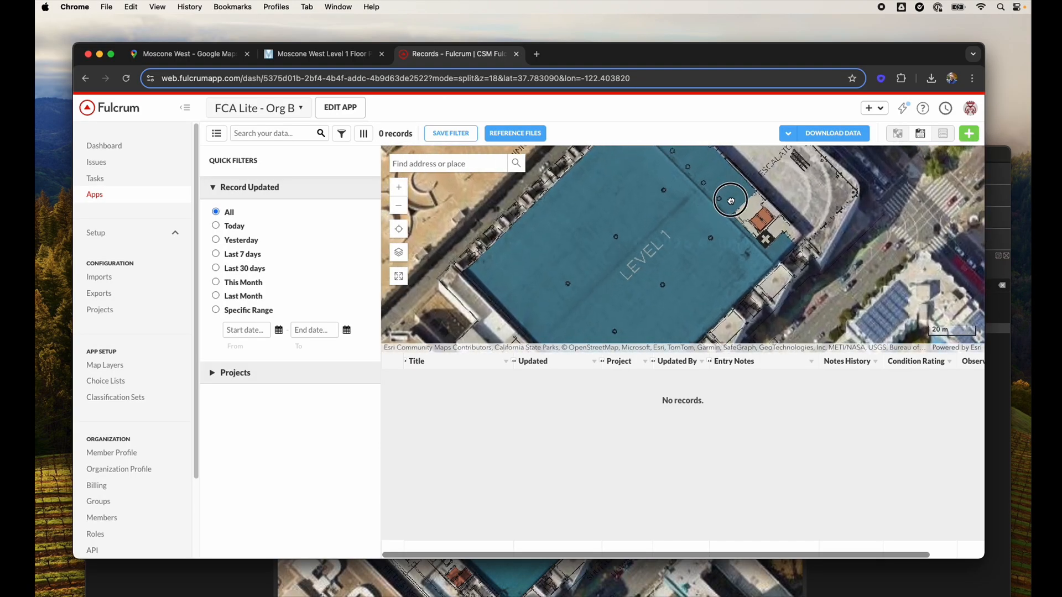
left_click_drag(564, 217, 657, 215)
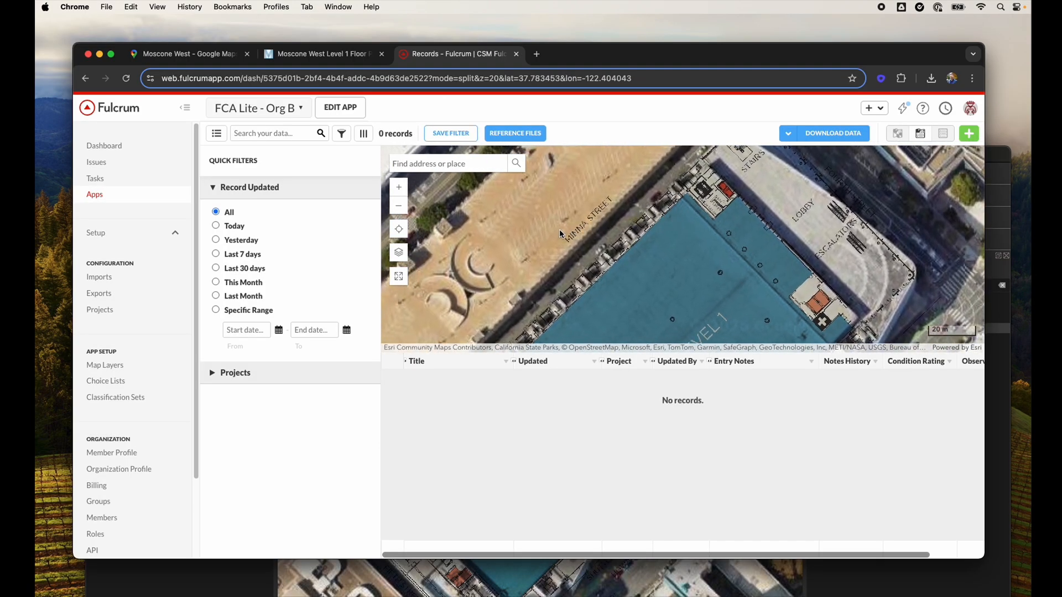
scroll(559, 230, "up", 3)
scroll(566, 212, "down", 3)
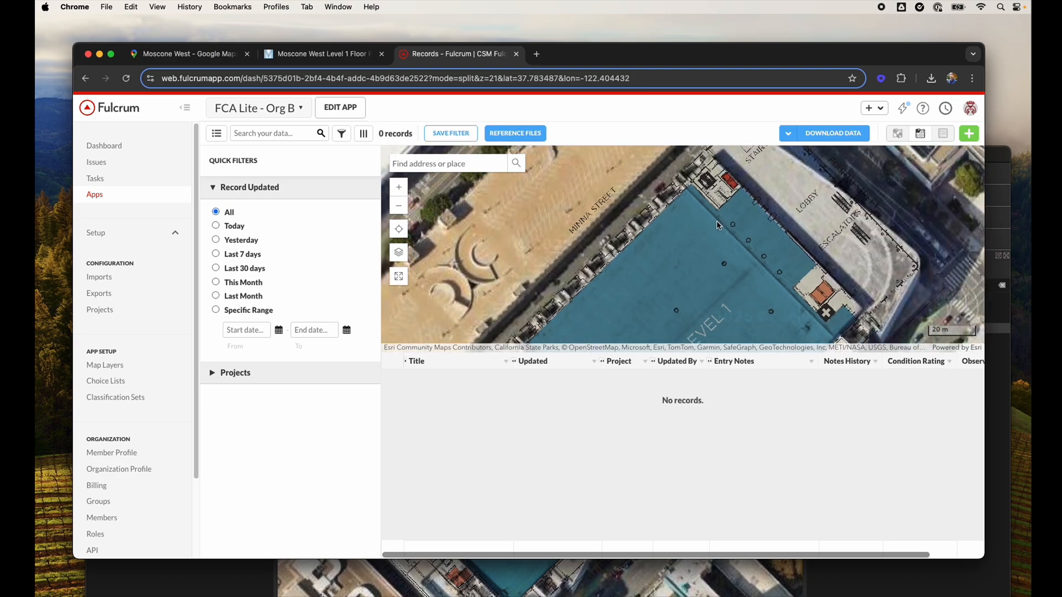
left_click_drag(714, 227, 653, 251)
left_click_drag(684, 353, 692, 467)
scroll(633, 293, "up", 2)
left_click(692, 260)
left_click_drag(693, 260, 602, 332)
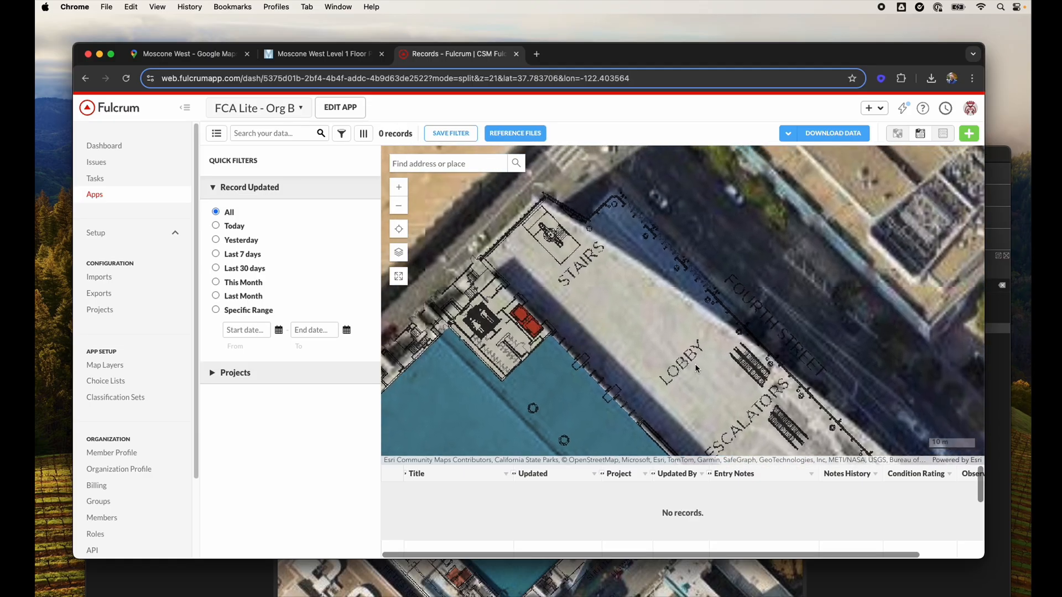
Create a new record located beside the stairs on the floor plan and assign it to the US project
left_click(968, 134)
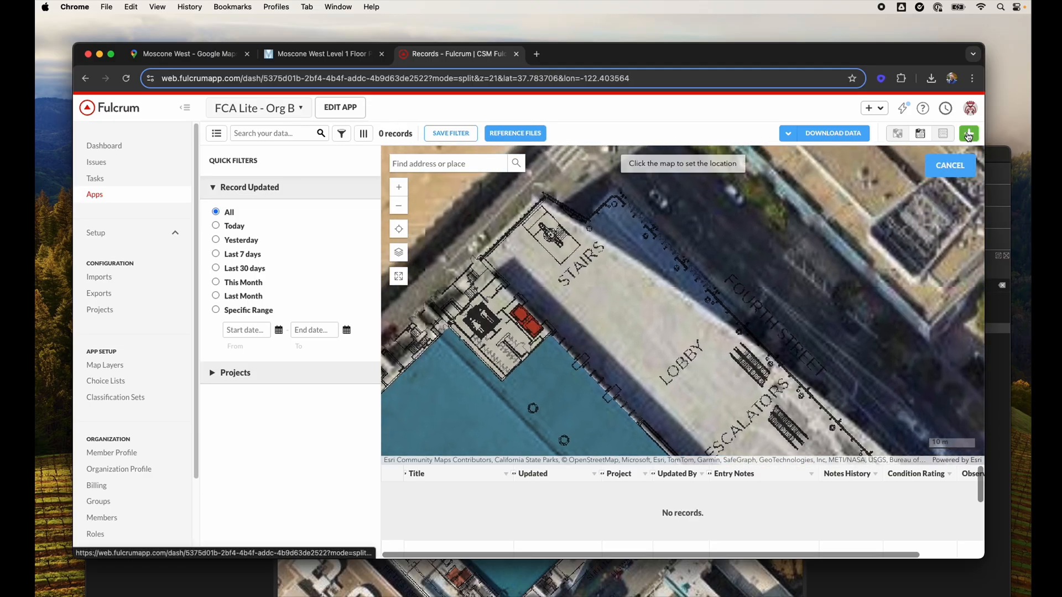
left_click(570, 254)
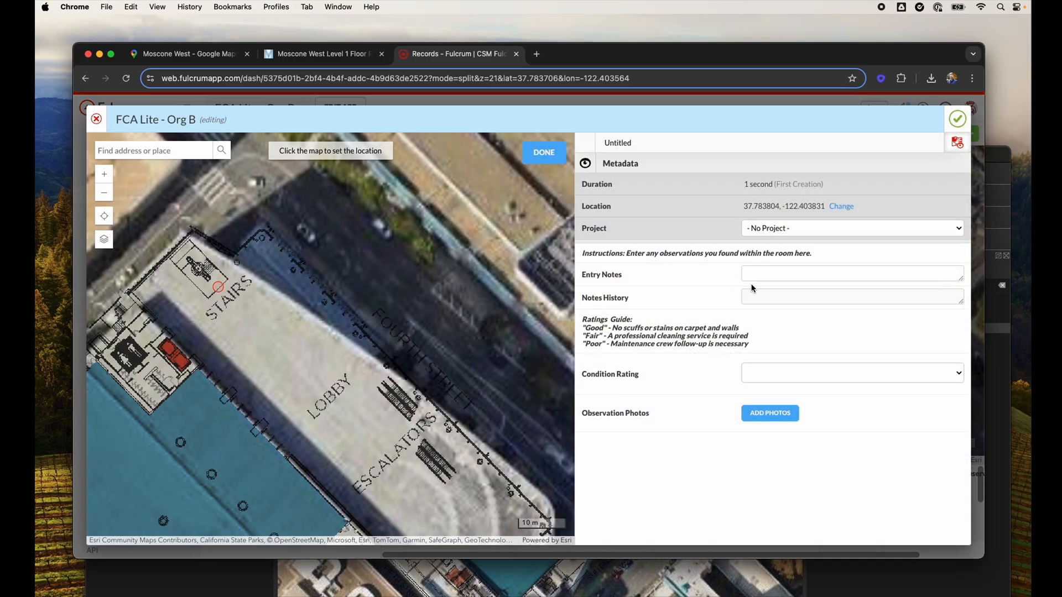
left_click(772, 229)
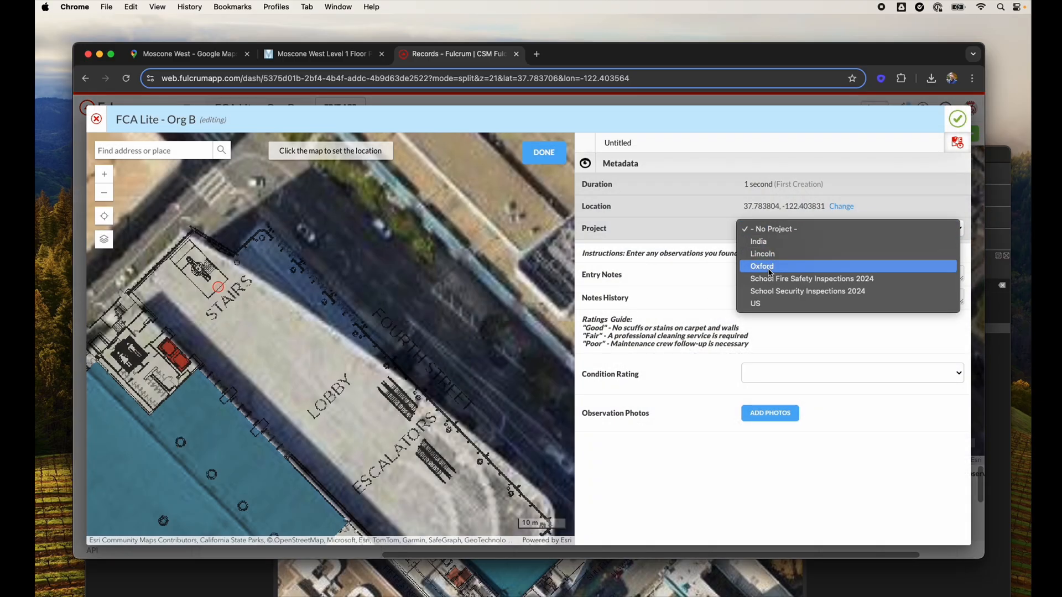
left_click(759, 303)
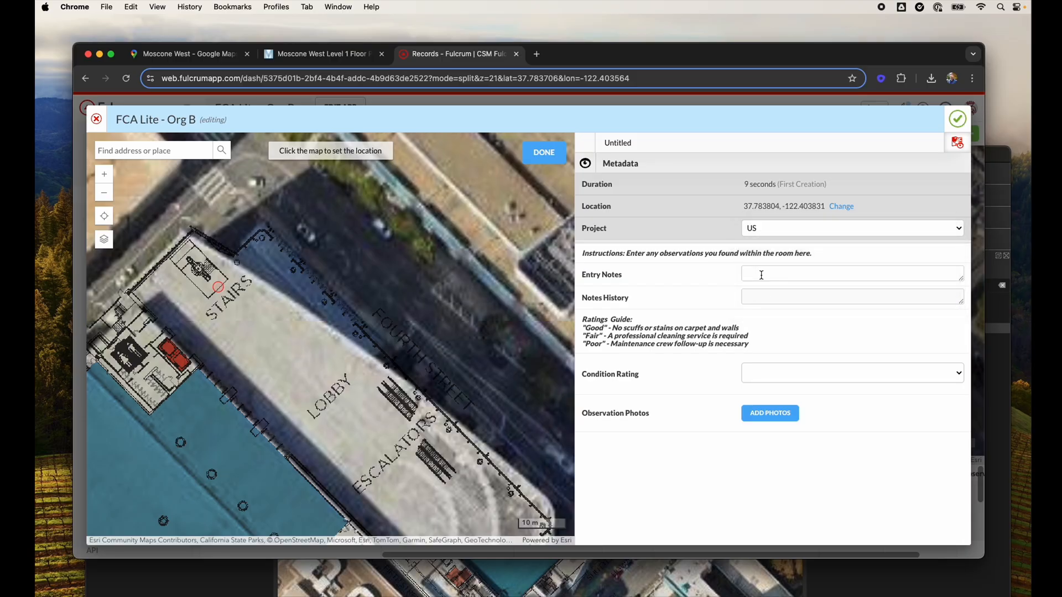
Enter two separate entry notes: "Stairs had scuffs at lower level" and "Walls need touch-up paint"
type("Stairs had scuffs at lower level")
key("Tab")
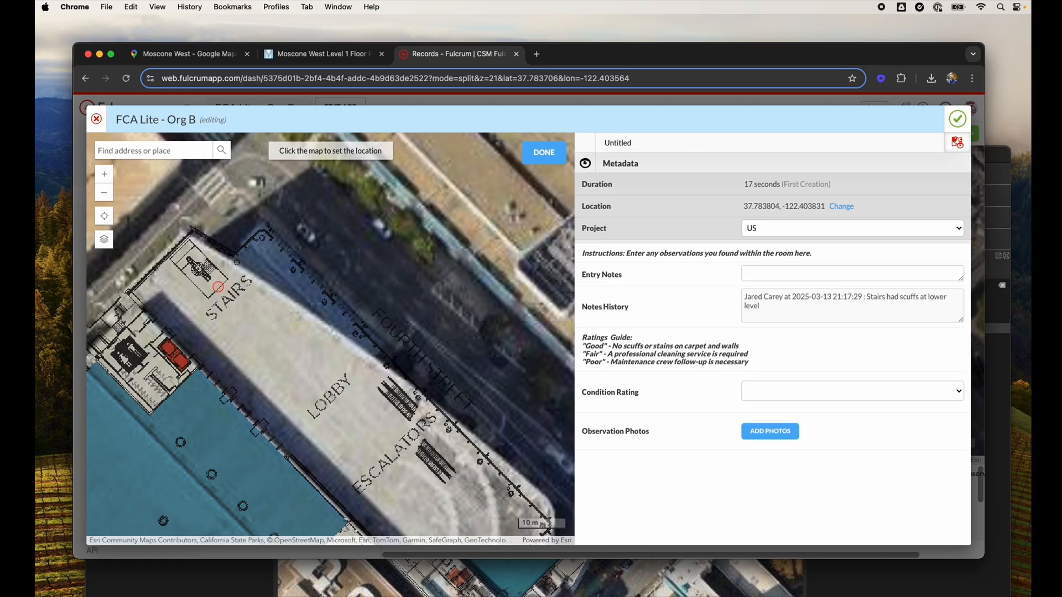
left_click(769, 275)
type("Walls need touch-up paint")
key("Return")
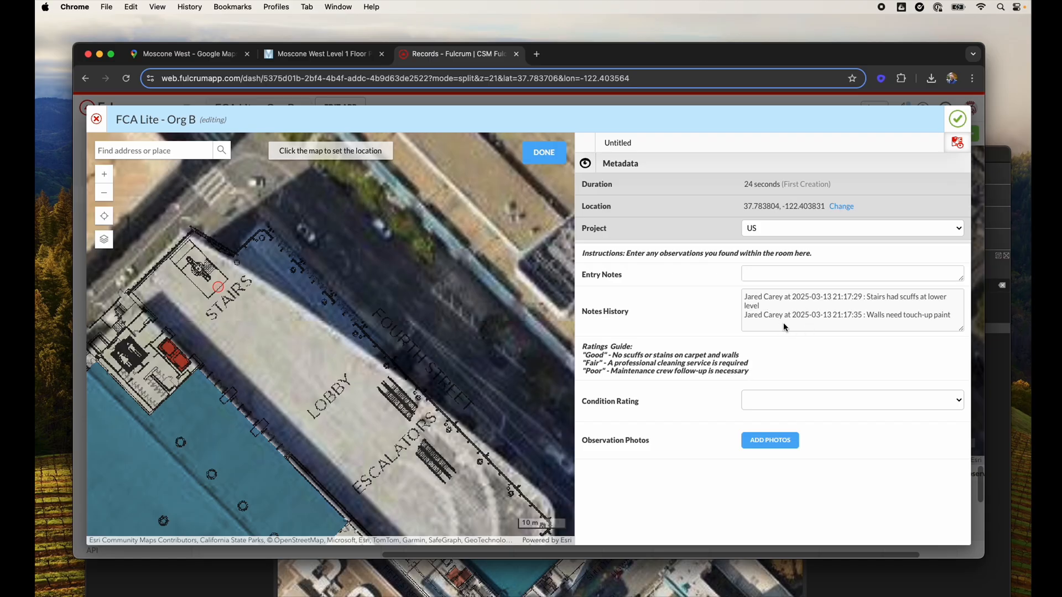
Set the record's condition rating to Fair and save the record
left_click(761, 410)
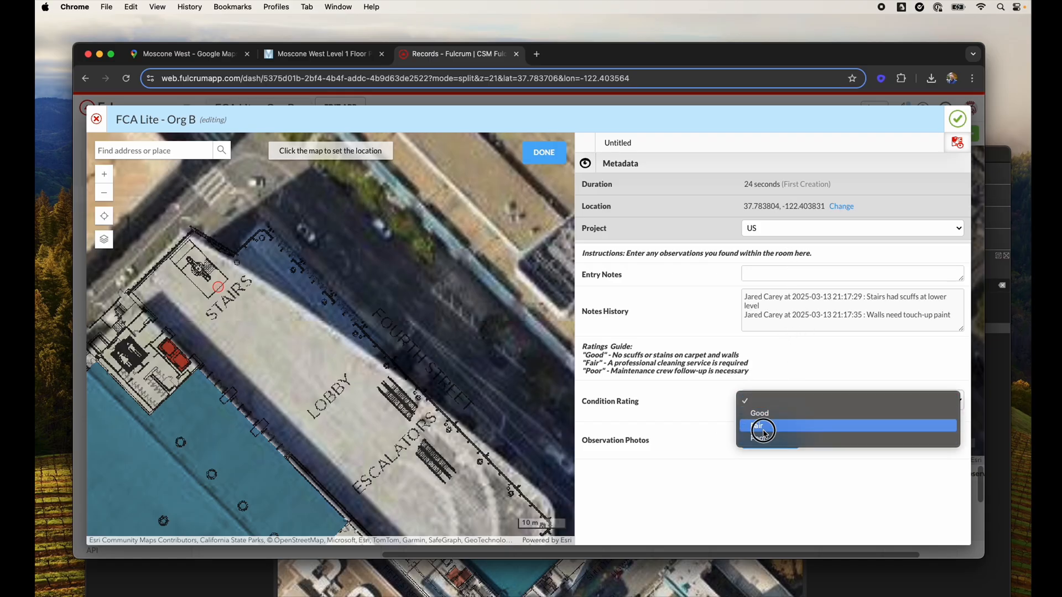
left_click(758, 426)
left_click(958, 119)
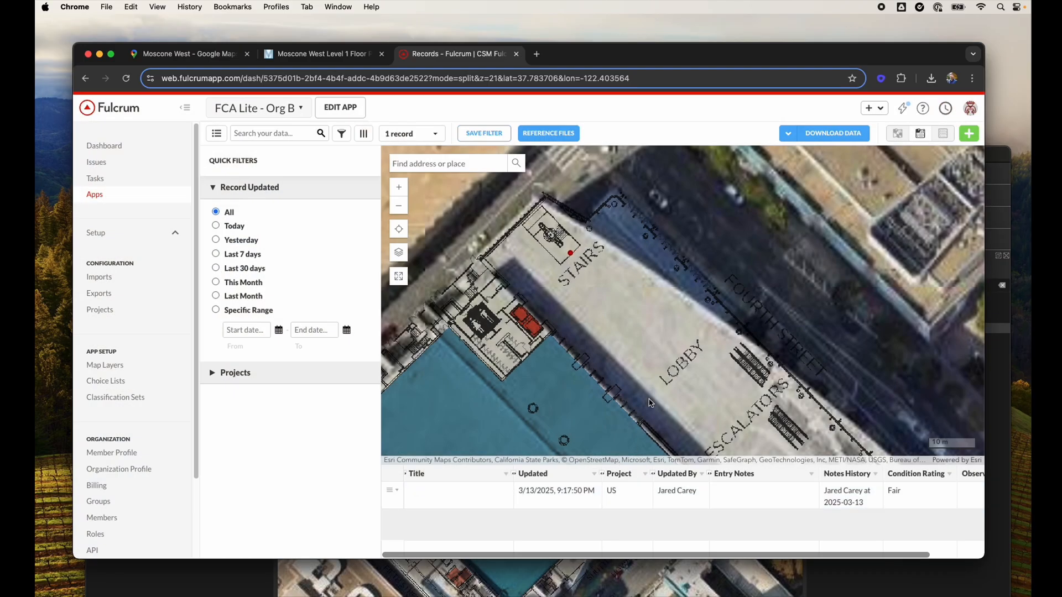
scroll(653, 210, "down", 5)
scroll(642, 217, "down", 4)
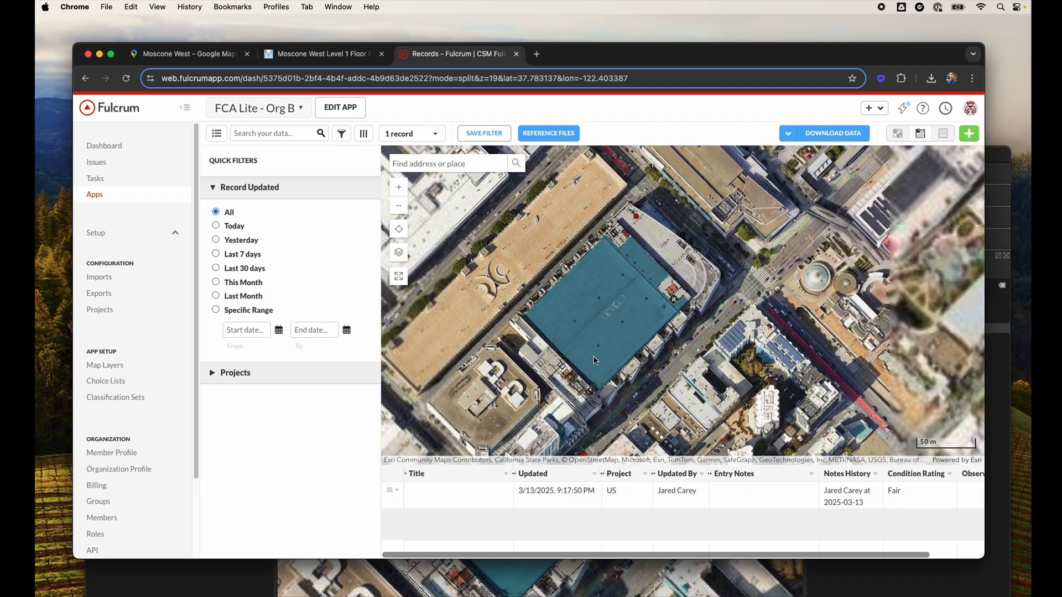
left_click_drag(728, 357, 783, 352)
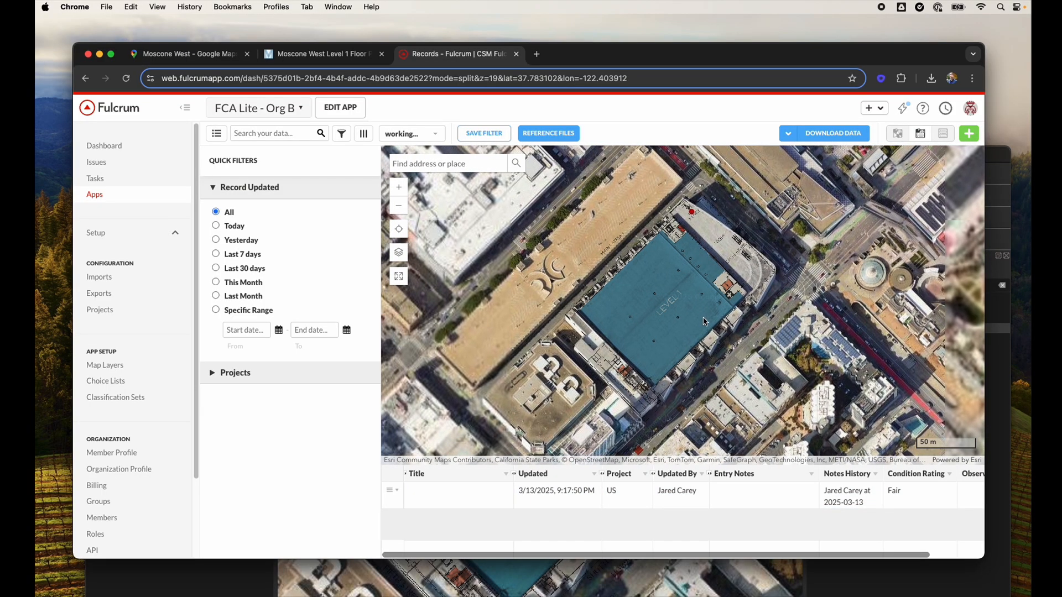